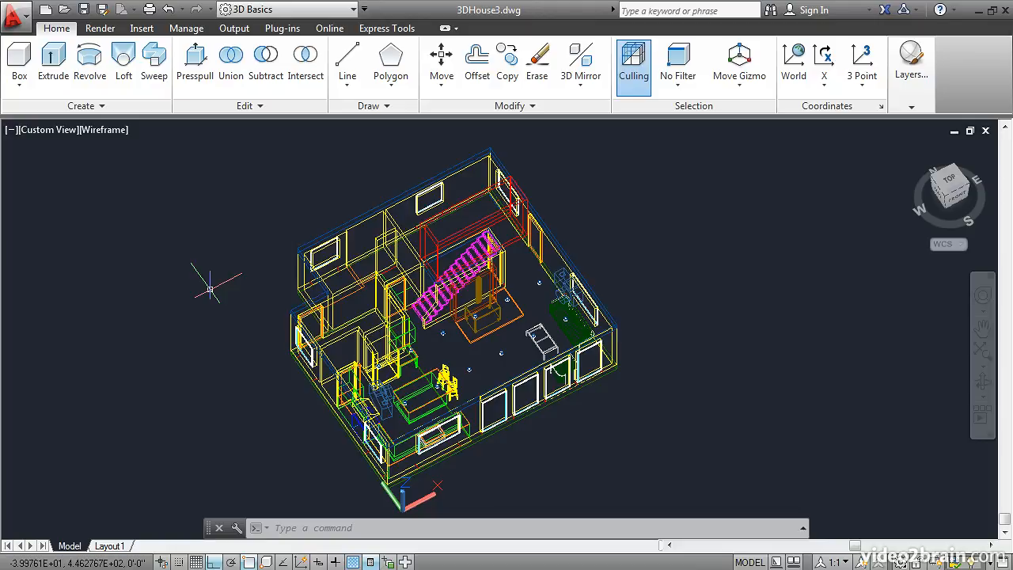
Open the Materials Browser and display the Autodesk library's Default materials.
{"action": "left_click", "coordinate": [101, 28]}
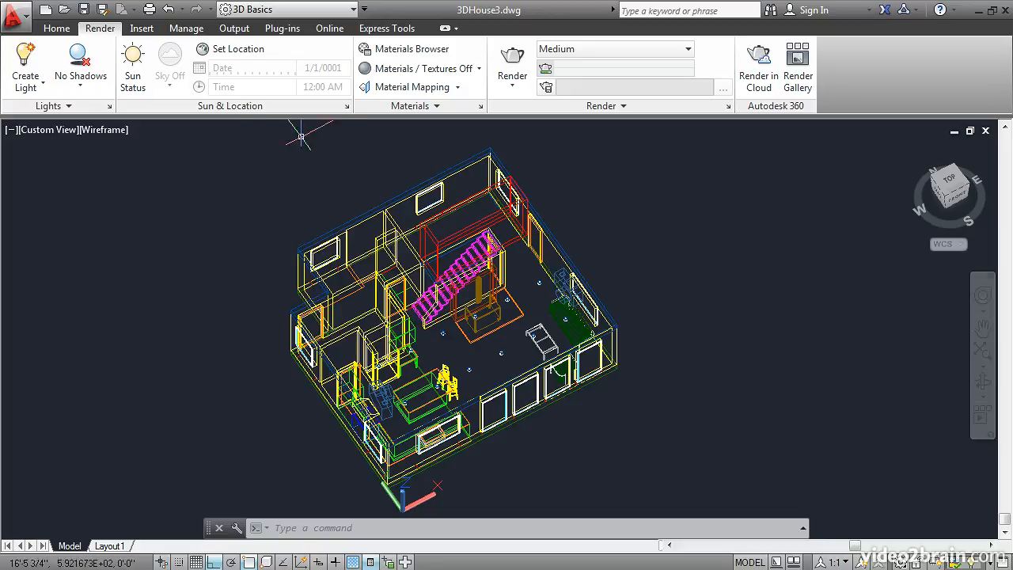
{"action": "left_click", "coordinate": [417, 51]}
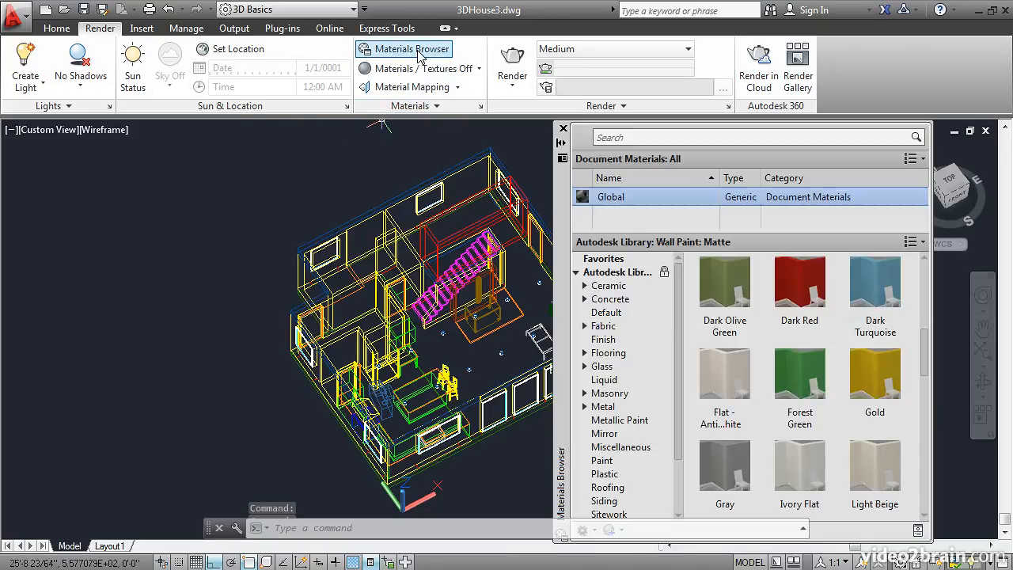
{"action": "left_click", "coordinate": [604, 315]}
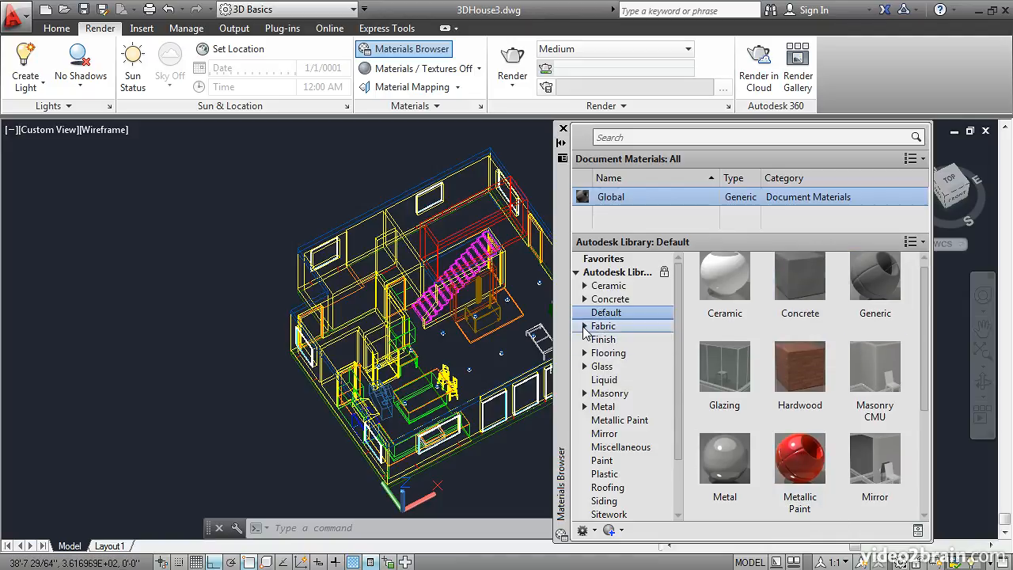
Add the Creased - Black leather fabric to the document with its properties shown in the Materials Editor, and close the editor.
{"action": "left_click", "coordinate": [584, 326]}
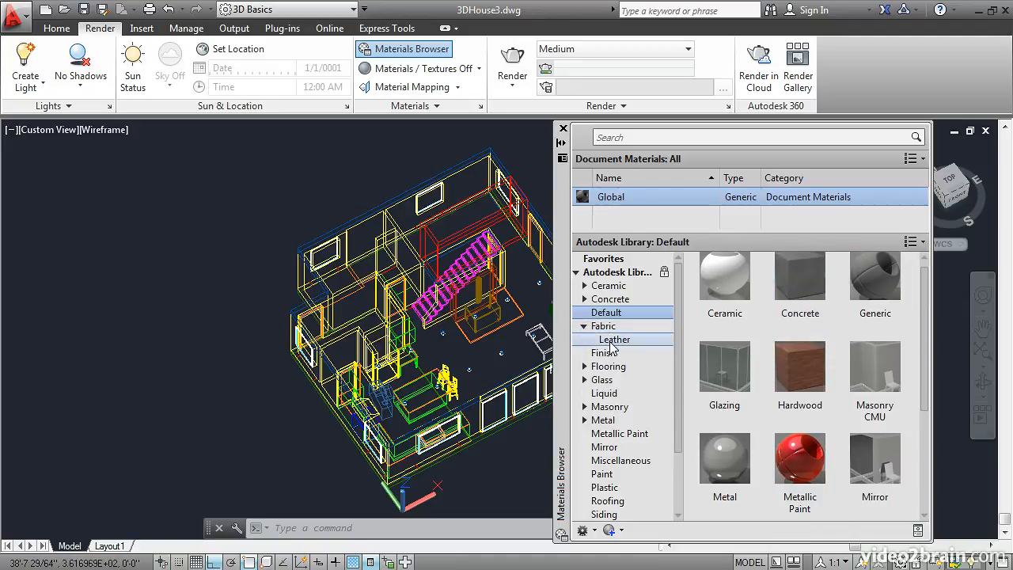
{"action": "left_click", "coordinate": [611, 340]}
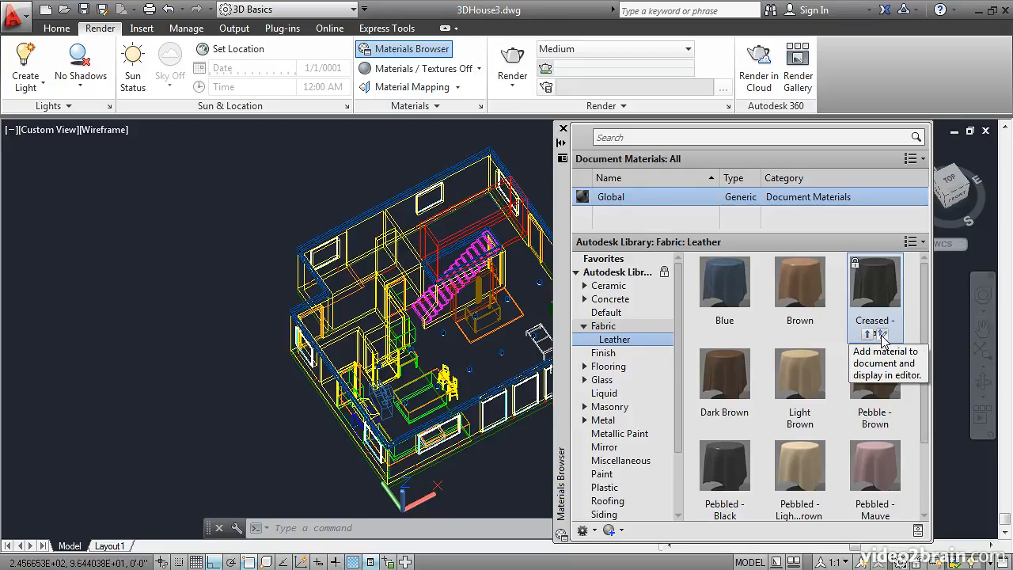
{"action": "left_click", "coordinate": [883, 335]}
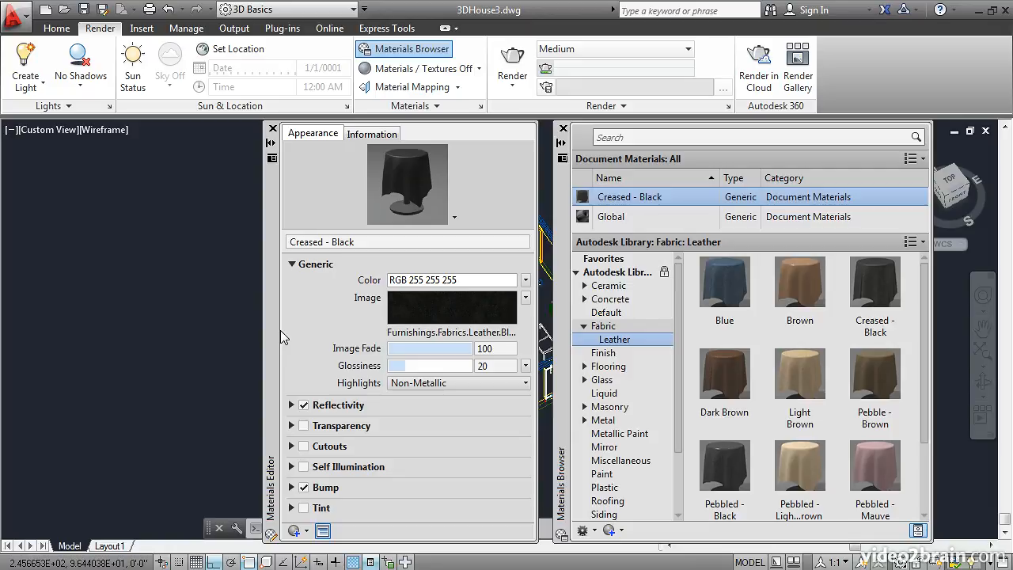
{"action": "mouse_move", "coordinate": [417, 320]}
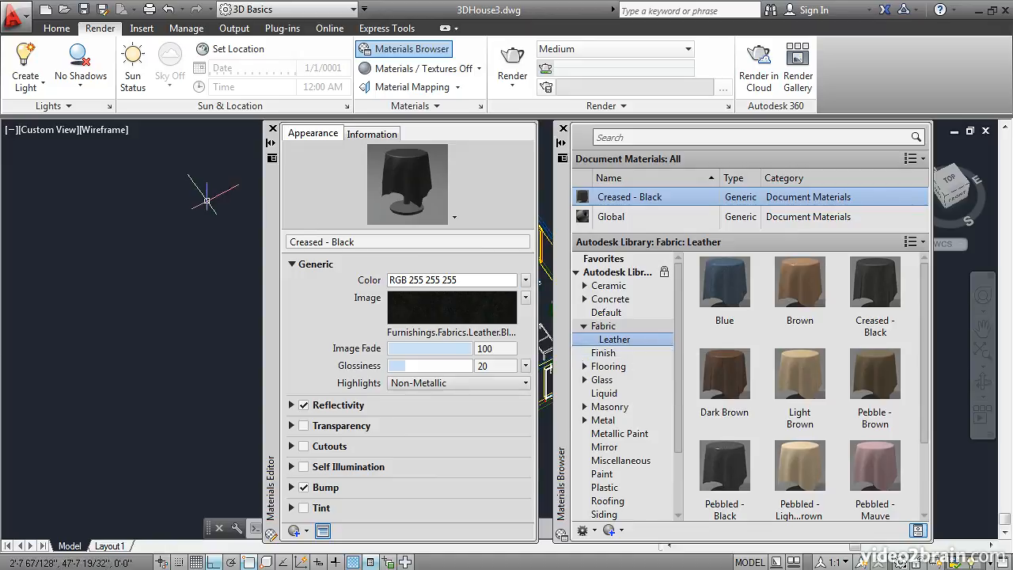
{"action": "left_click", "coordinate": [272, 129]}
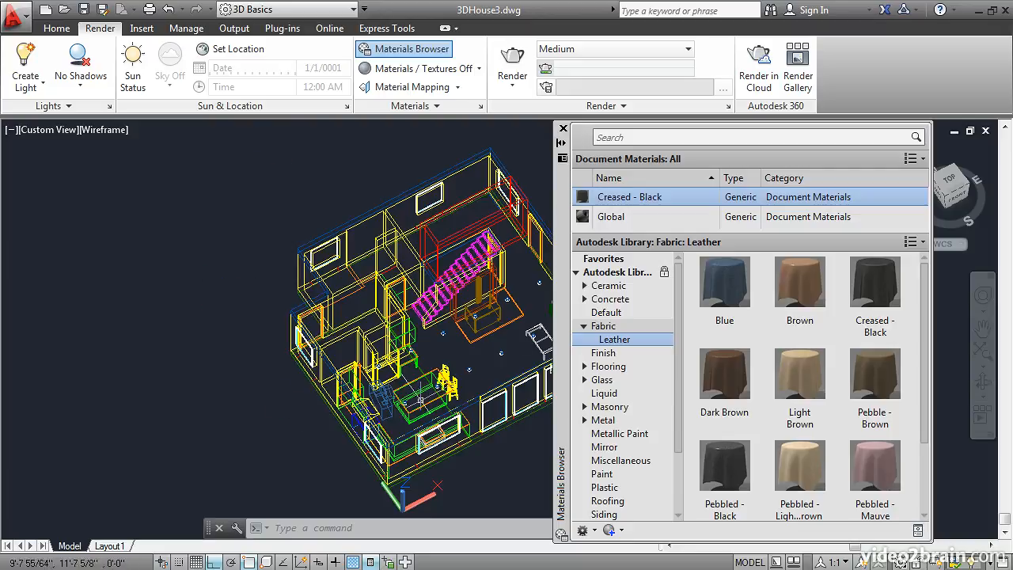
Add the Terra Cotta tile flooring material to the document and check the document materials list.
{"action": "middle_click_drag", "start_coordinate": [466, 385], "coordinate": [409, 373]}
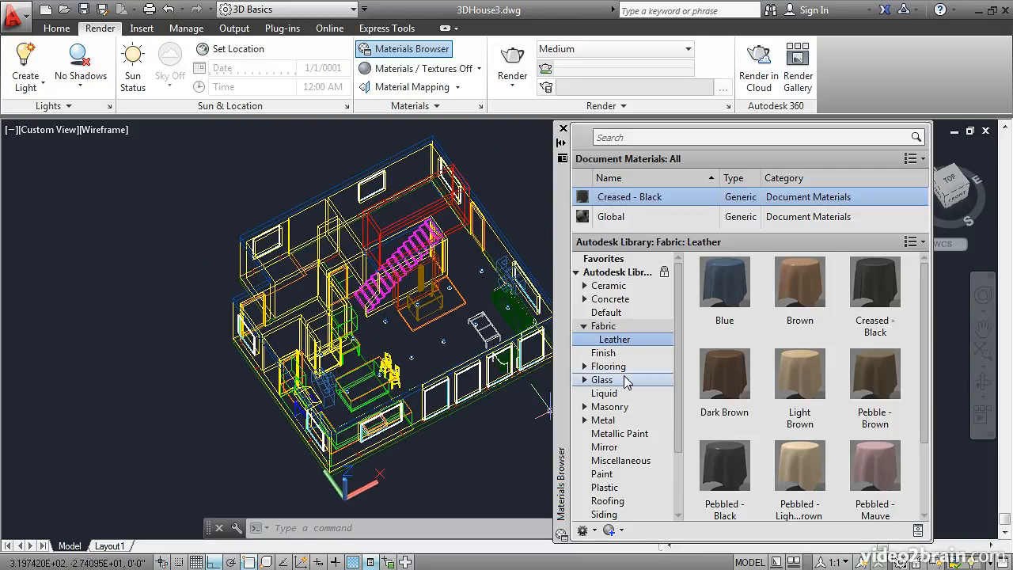
{"action": "left_click", "coordinate": [584, 367]}
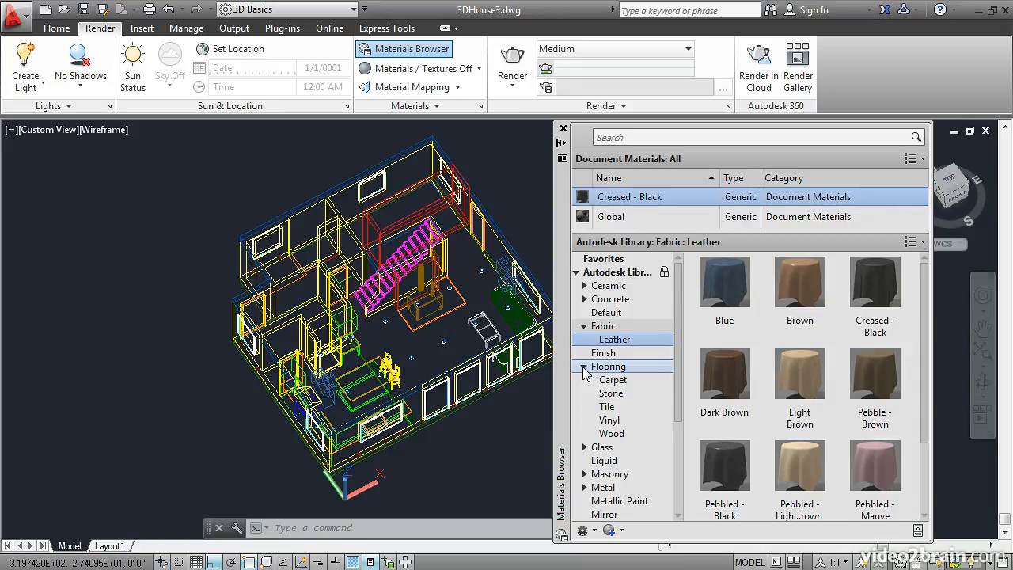
{"action": "left_click", "coordinate": [607, 407]}
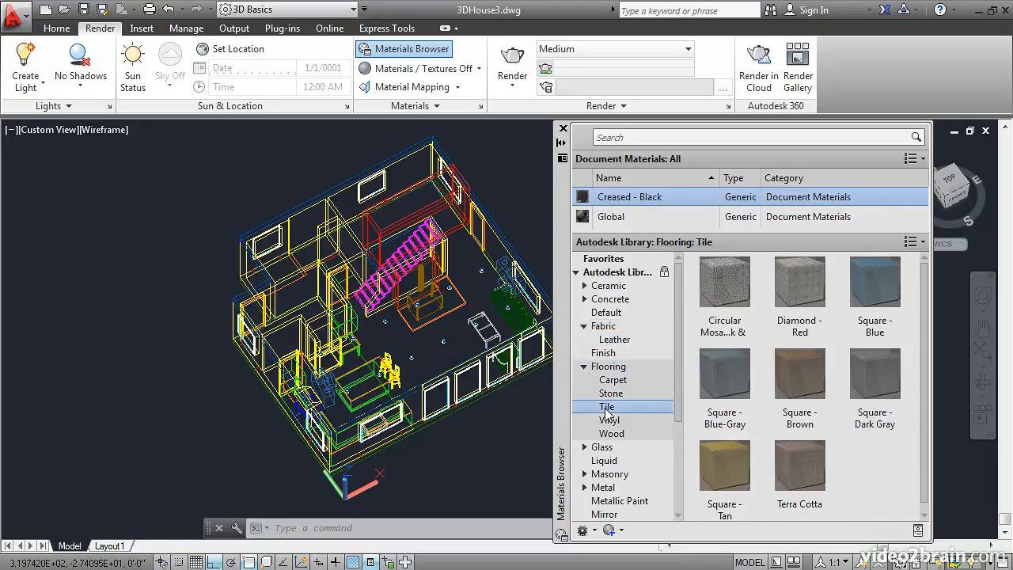
{"action": "mouse_move", "coordinate": [783, 453]}
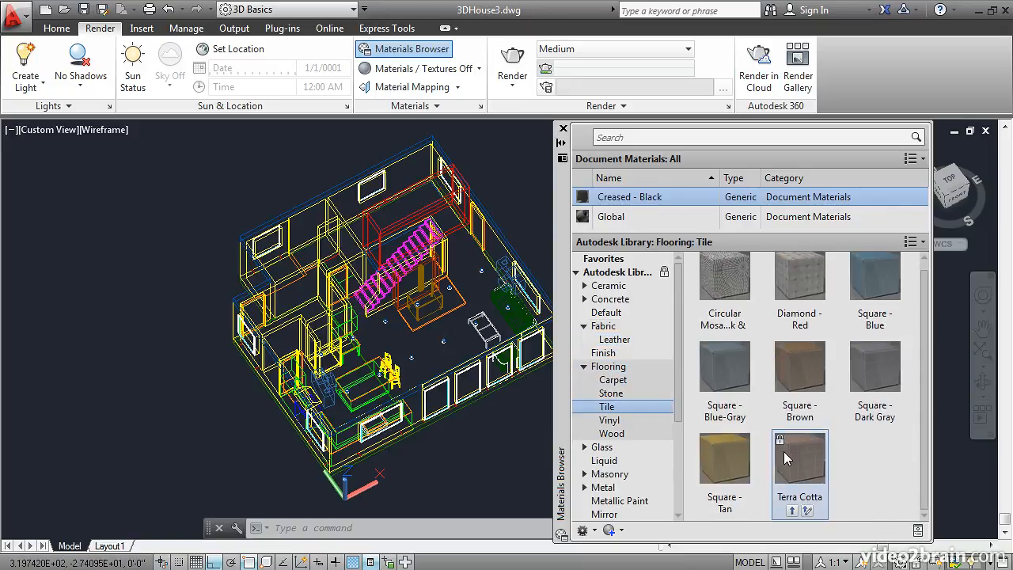
{"action": "left_click", "coordinate": [791, 511]}
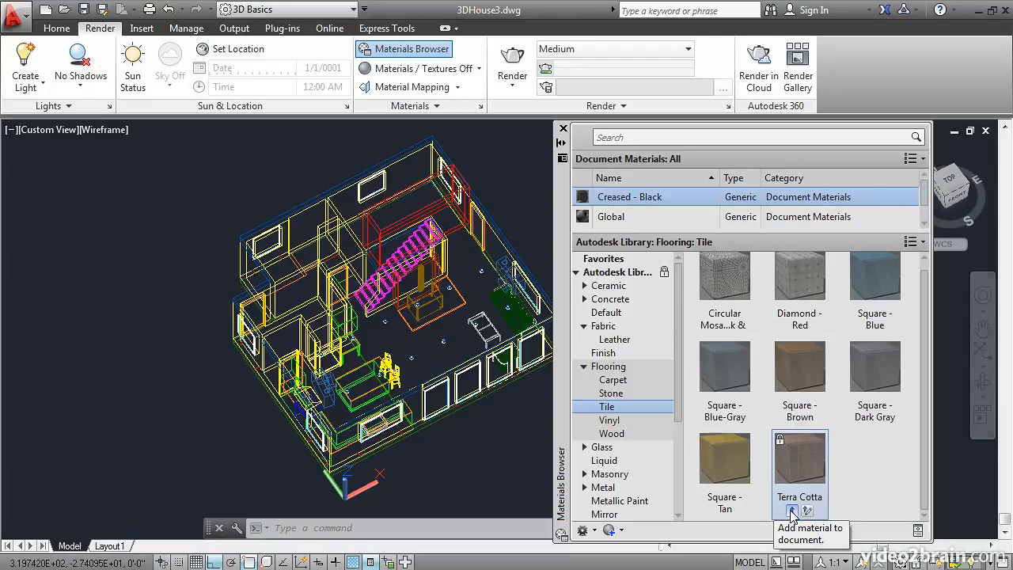
{"action": "mouse_move", "coordinate": [756, 515]}
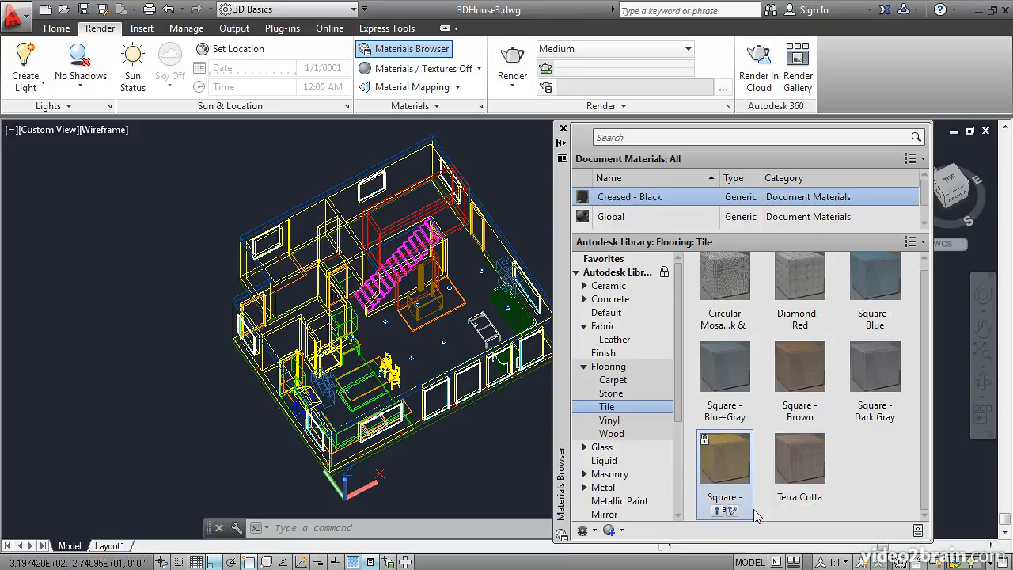
{"action": "scroll", "coordinate": [750, 356], "scroll_direction": "up", "scroll_amount": 1}
{"action": "scroll", "coordinate": [621, 223], "scroll_direction": "down", "scroll_amount": 1}
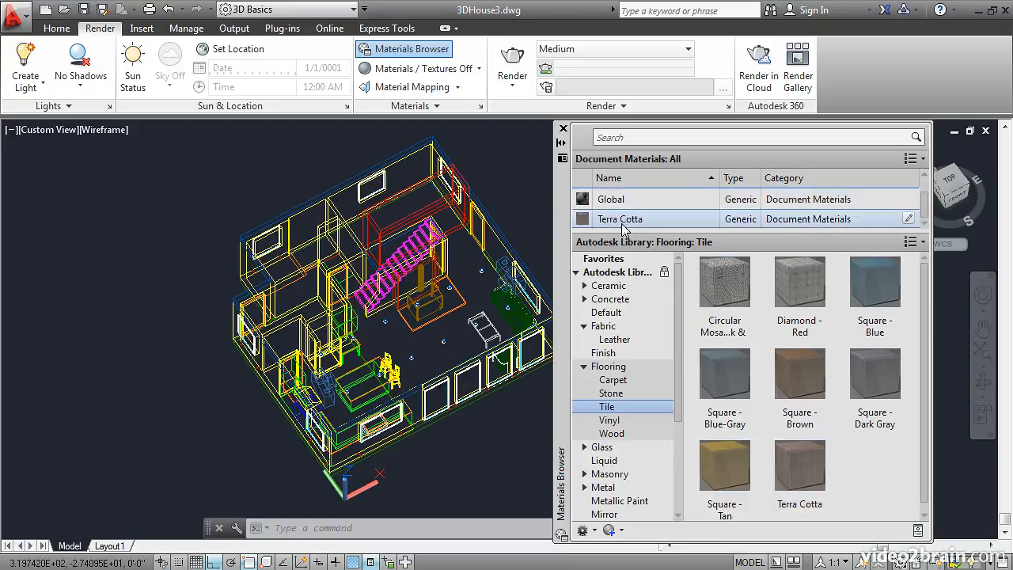
Add the Silver Map...own wood flooring material from the Autodesk library to the document.
{"action": "left_click", "coordinate": [614, 433]}
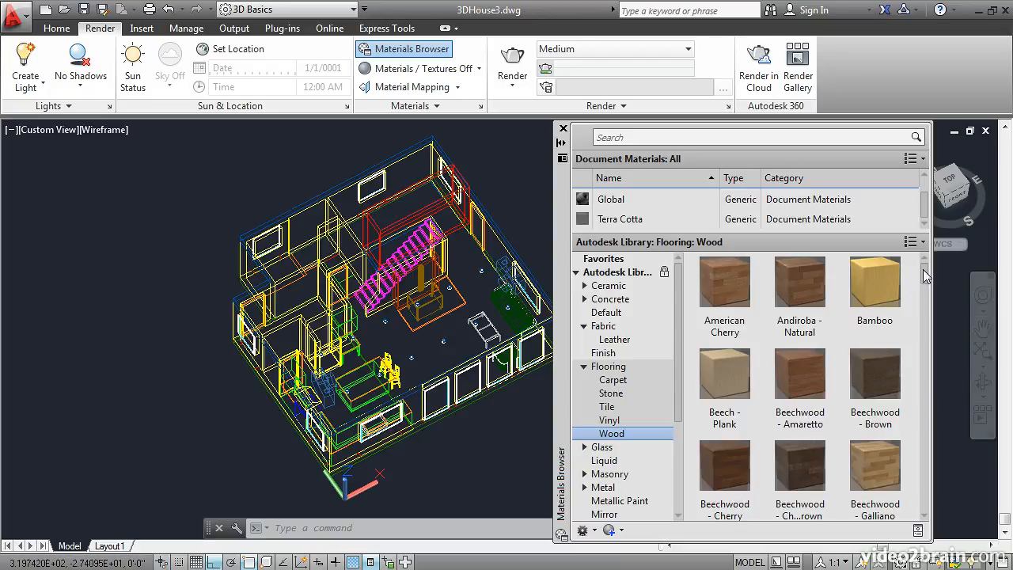
{"action": "left_click_drag", "start_coordinate": [925, 275], "coordinate": [950, 417]}
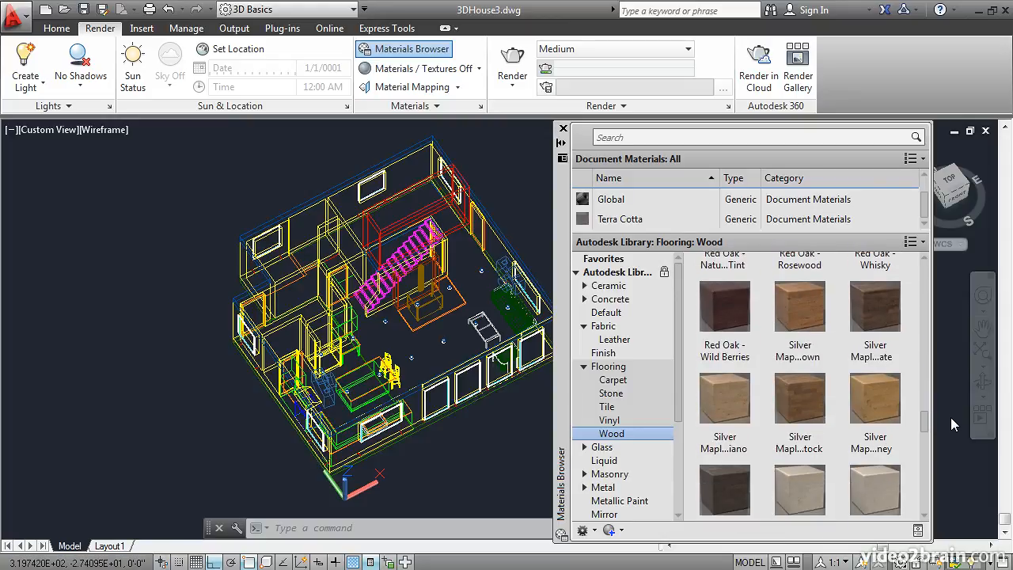
{"action": "left_click", "coordinate": [791, 360]}
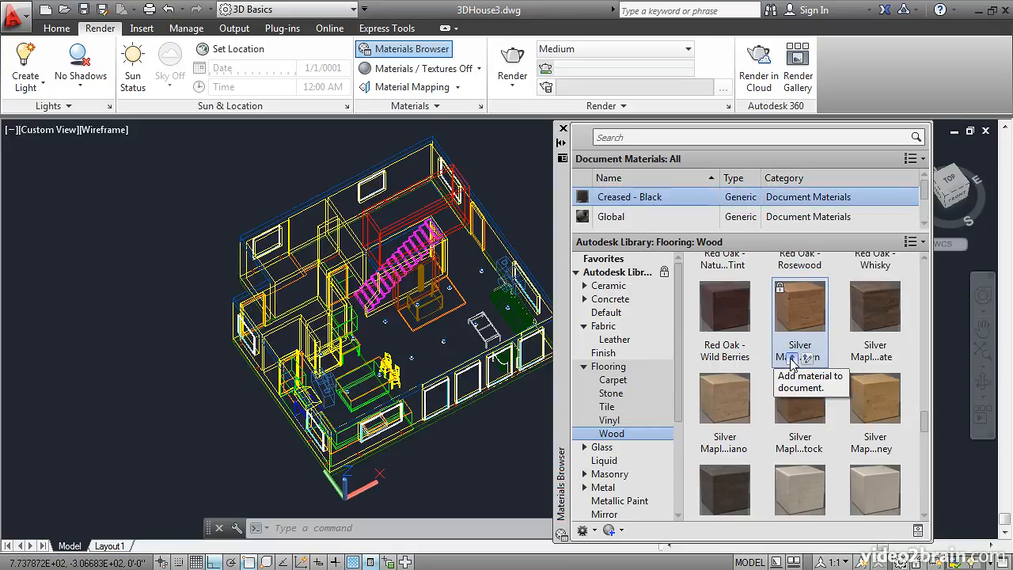
Add the first Clear material from the Glass Glazing category to the document.
{"action": "left_click", "coordinate": [584, 448]}
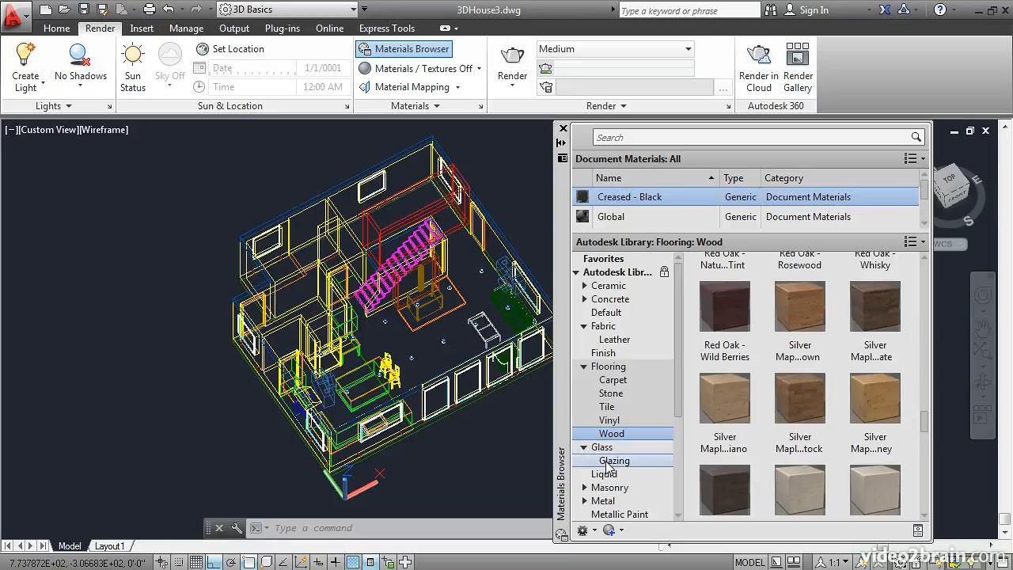
{"action": "left_click", "coordinate": [611, 462]}
{"action": "mouse_move", "coordinate": [868, 412]}
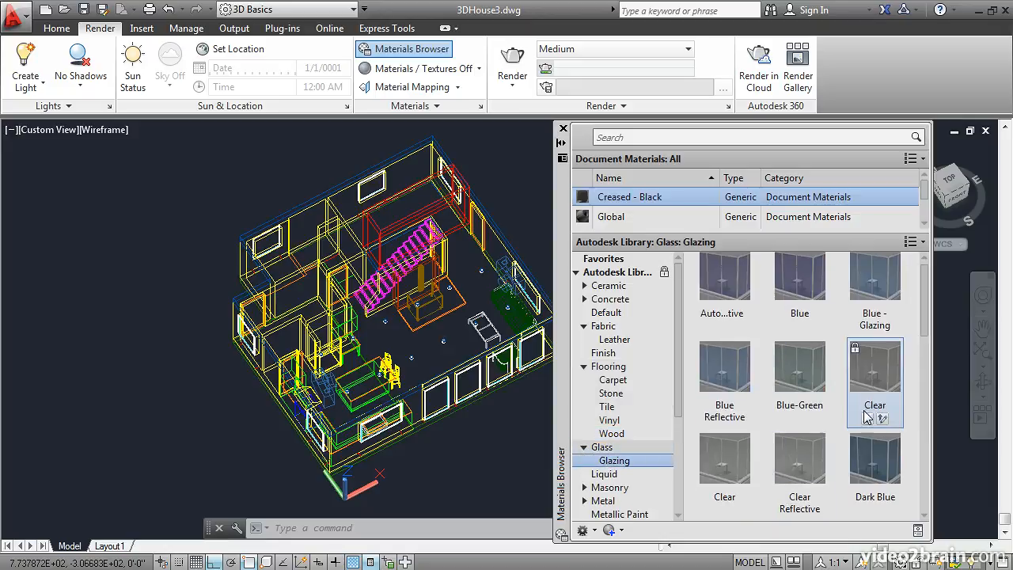
{"action": "left_click", "coordinate": [867, 419]}
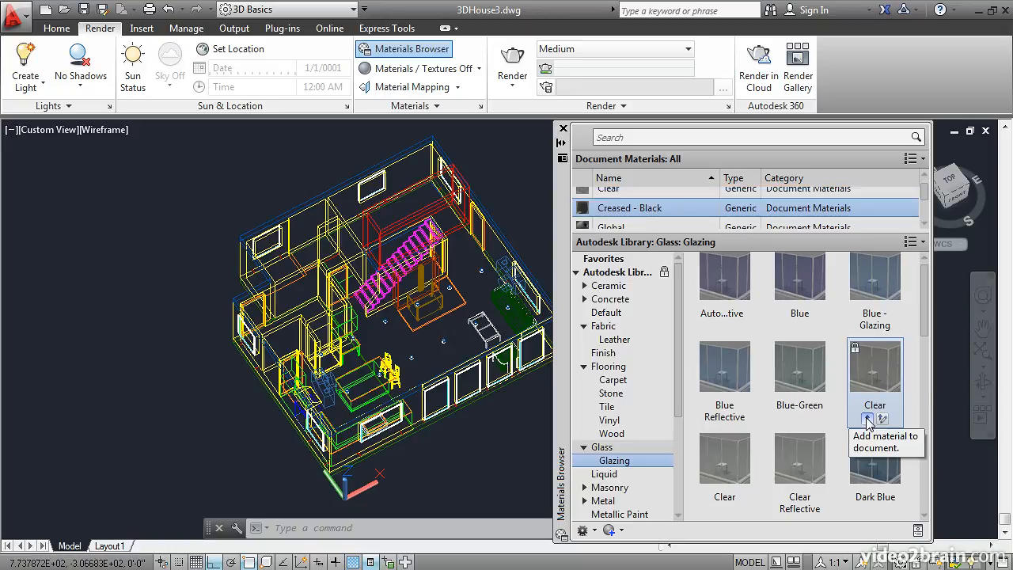
View the Masonry materials and expand that library category's subcategories.
{"action": "left_click", "coordinate": [583, 488]}
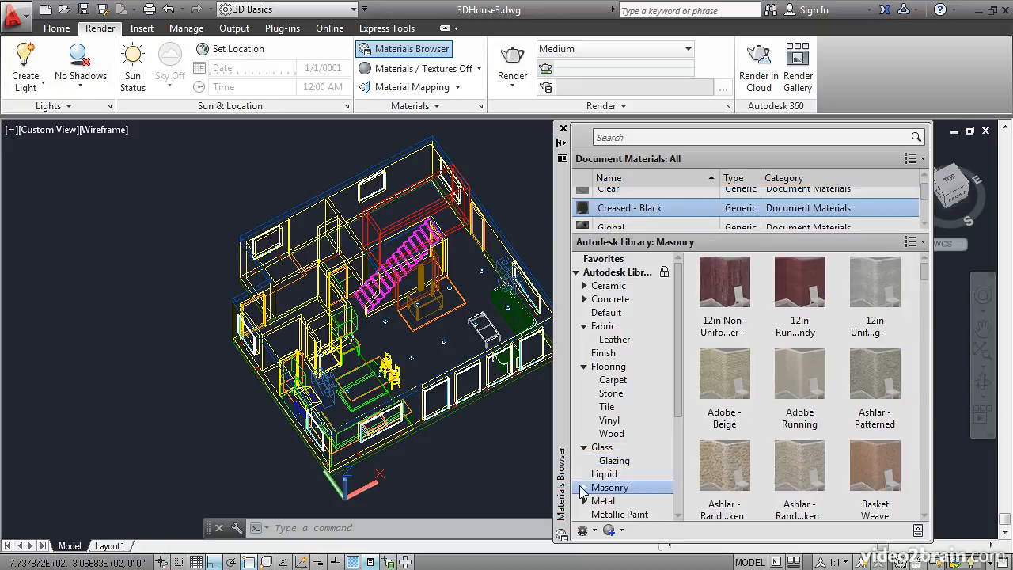
{"action": "left_click", "coordinate": [583, 488]}
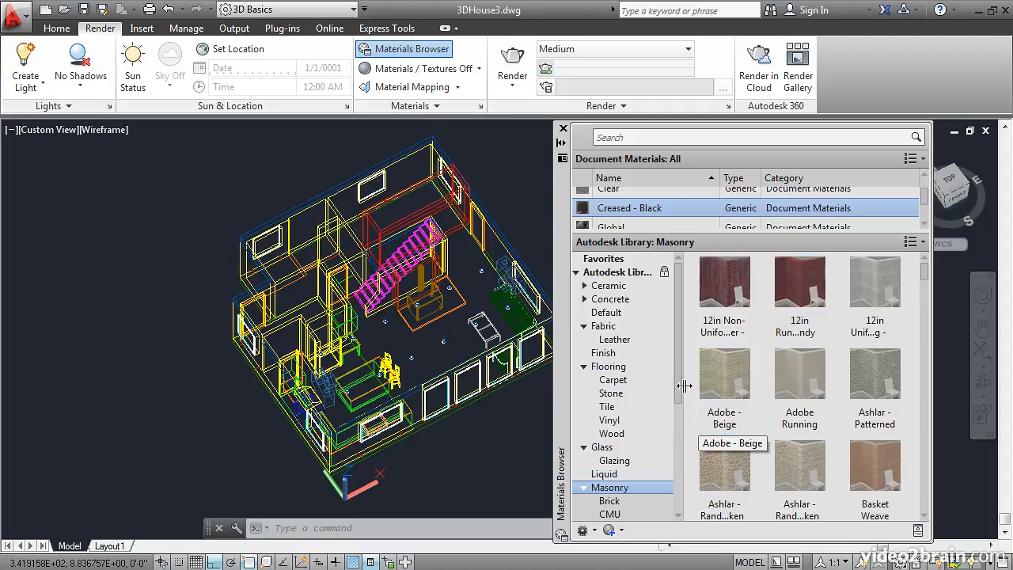
{"action": "left_click_drag", "start_coordinate": [675, 364], "coordinate": [678, 465]}
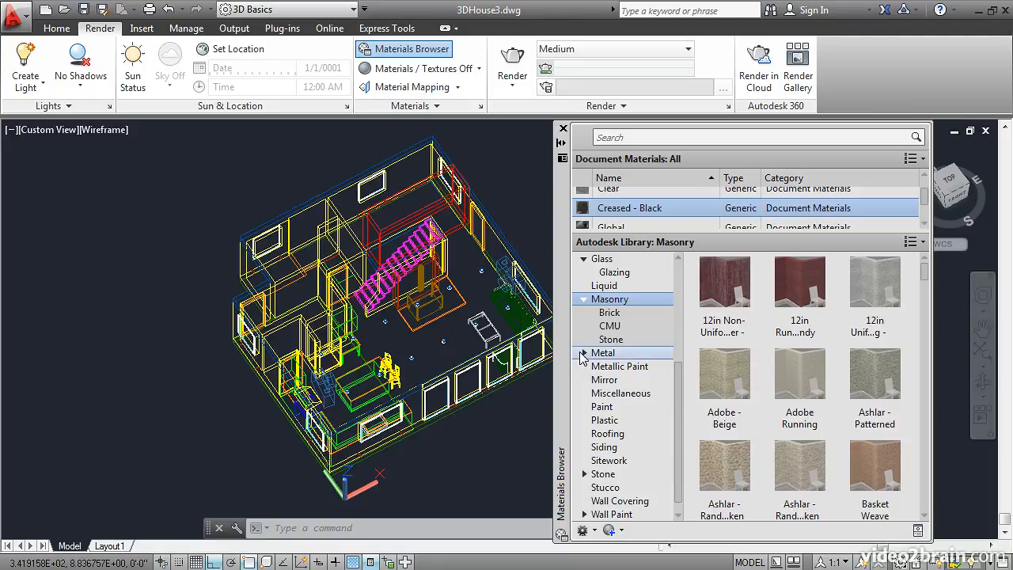
Add the Satin material from the Metal Steel category to the document.
{"action": "left_click", "coordinate": [582, 354]}
{"action": "left_click", "coordinate": [583, 353]}
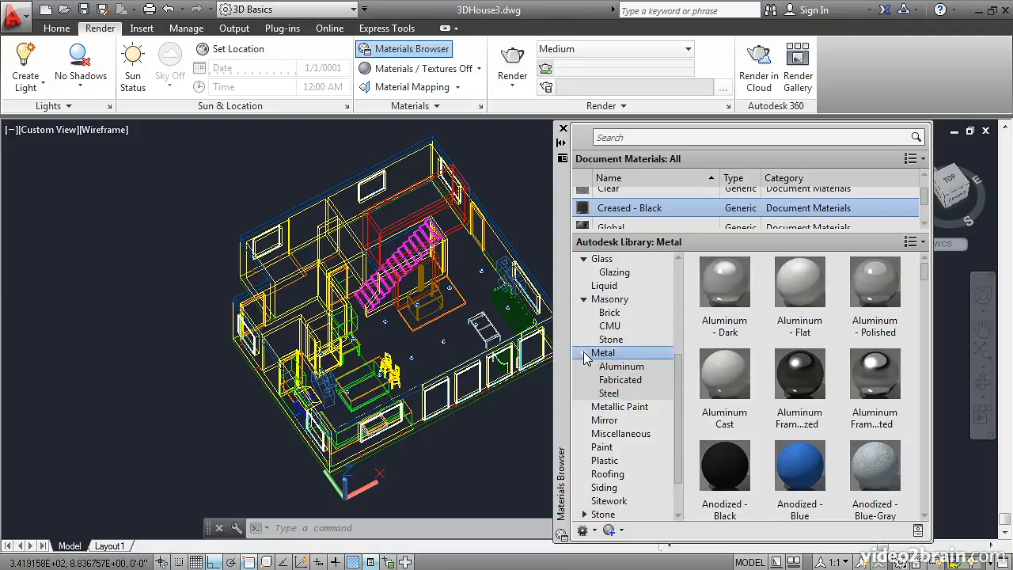
{"action": "left_click", "coordinate": [609, 393]}
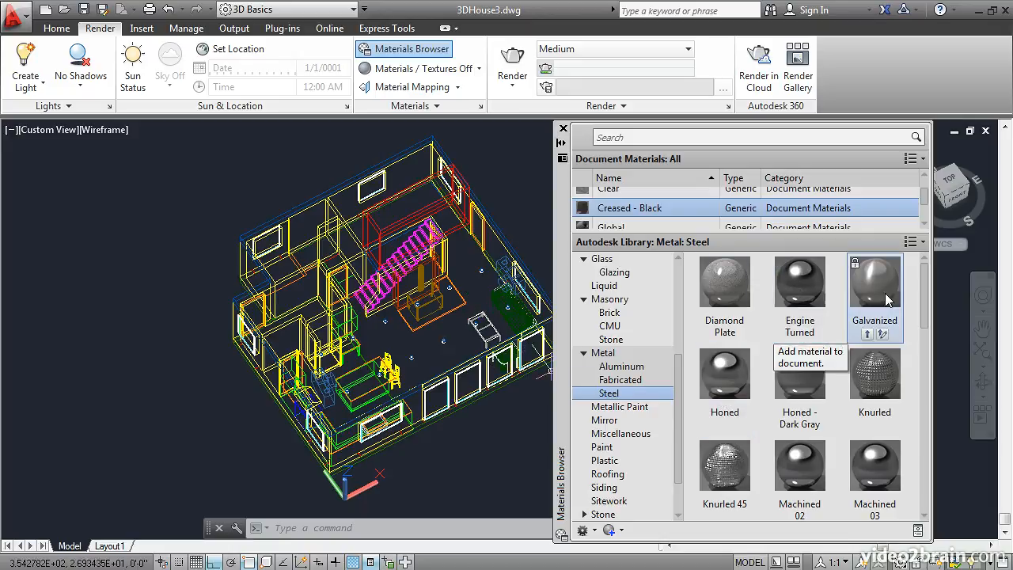
{"action": "left_click_drag", "start_coordinate": [926, 289], "coordinate": [937, 361]}
{"action": "mouse_move", "coordinate": [897, 355]}
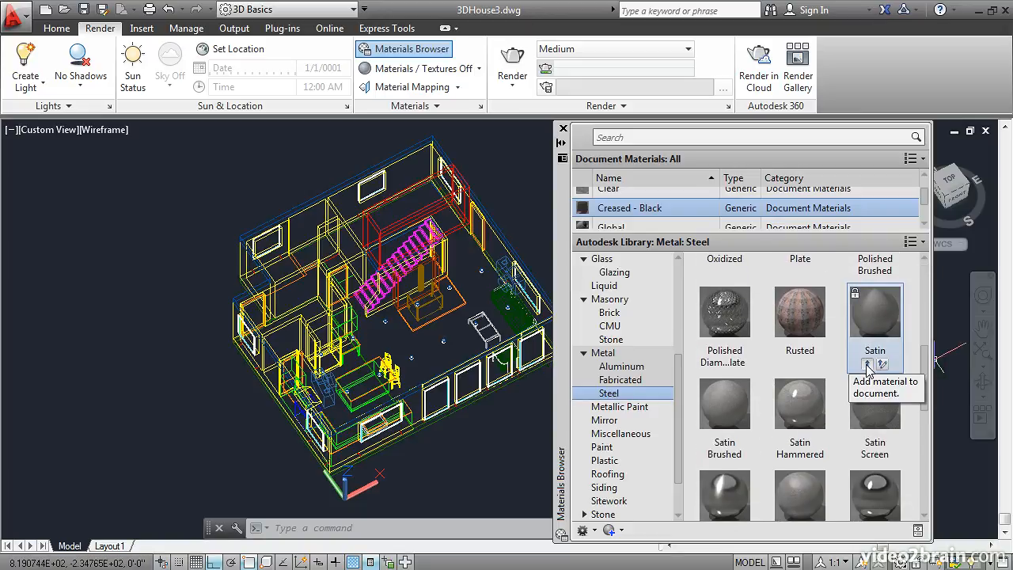
Add the Satin - Black material from the Metallic Paint category to the document.
{"action": "left_click", "coordinate": [645, 407]}
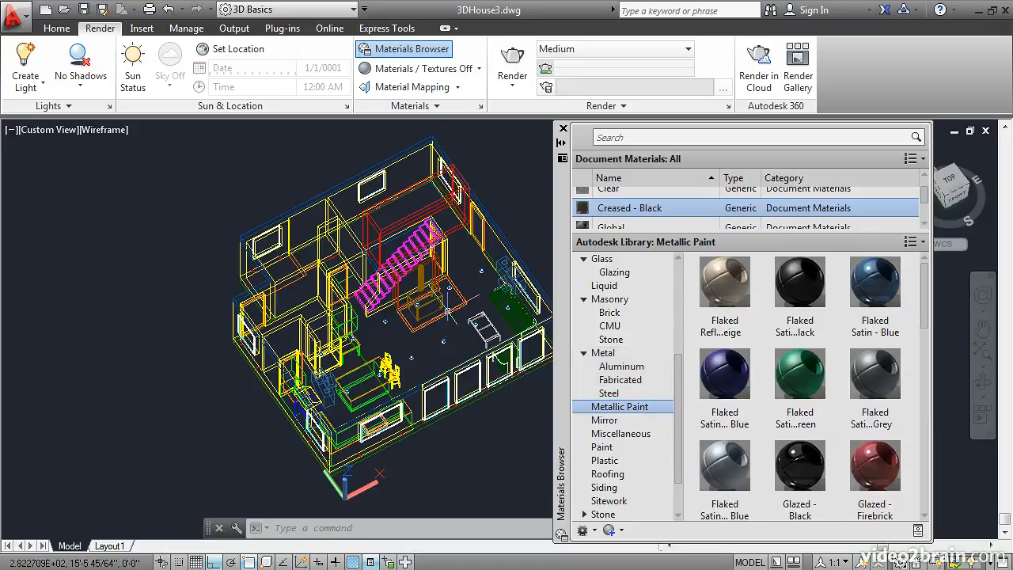
{"action": "mouse_move", "coordinate": [729, 365]}
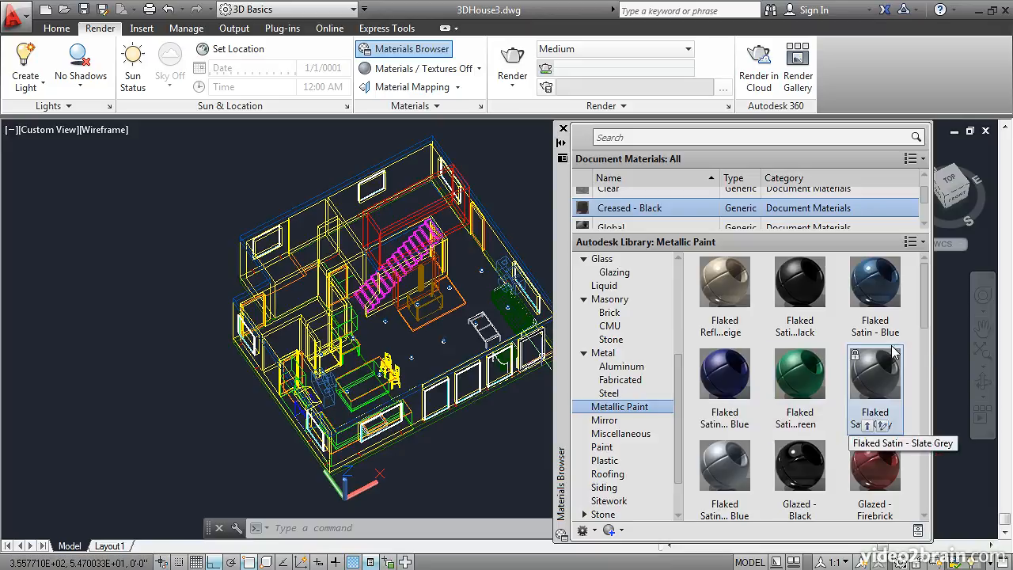
{"action": "left_click_drag", "start_coordinate": [925, 296], "coordinate": [931, 396]}
{"action": "mouse_move", "coordinate": [806, 368]}
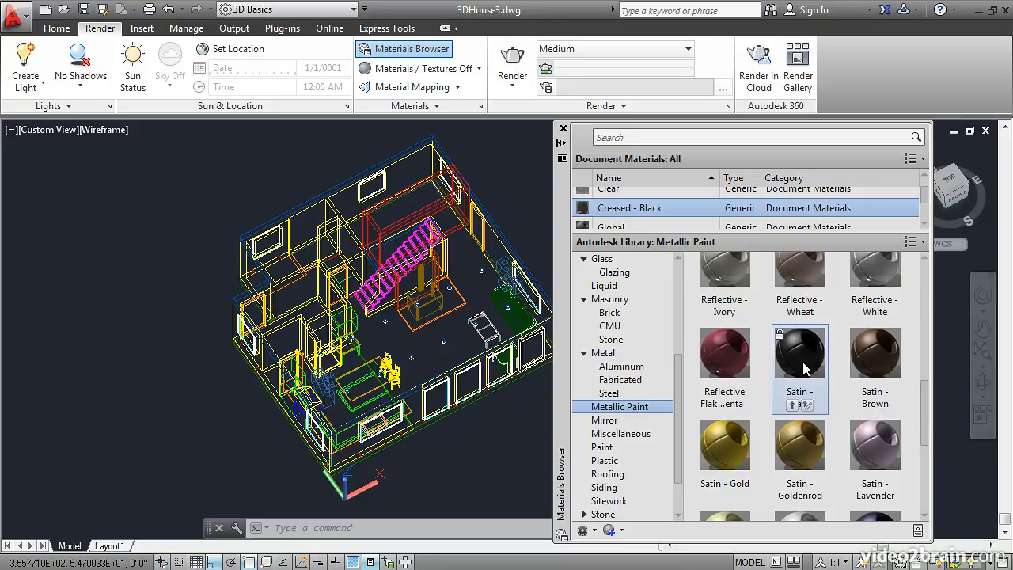
{"action": "left_click", "coordinate": [791, 405]}
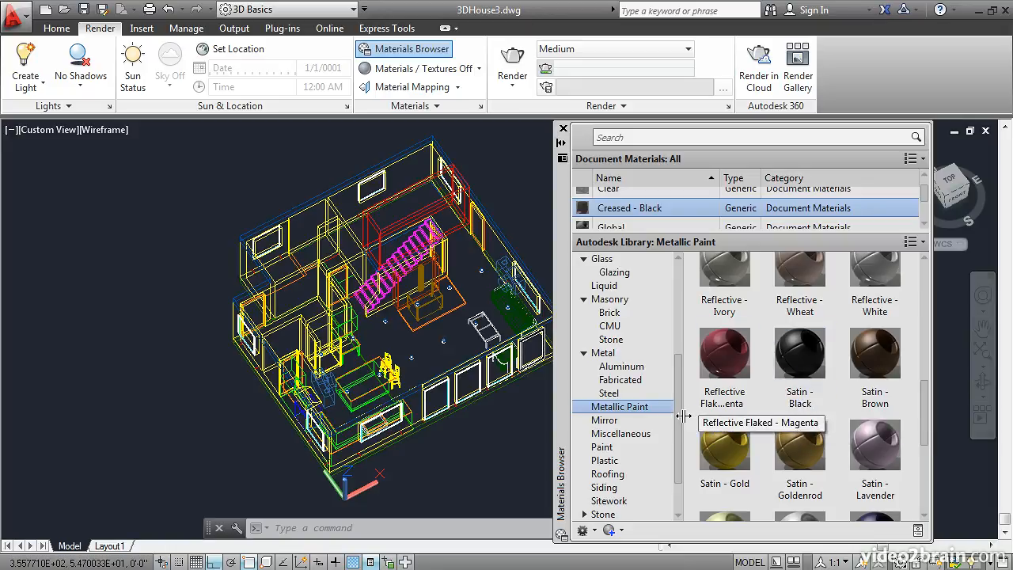
Add the Cool White wall paint from both the Matte and the Glossy library categories to the document.
{"action": "left_click_drag", "start_coordinate": [679, 395], "coordinate": [680, 416]}
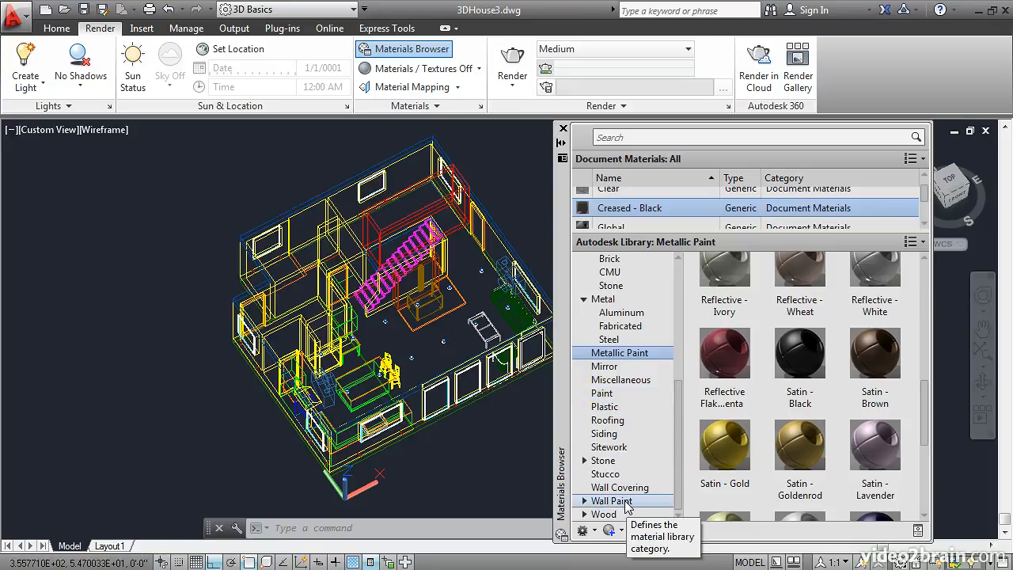
{"action": "left_click", "coordinate": [585, 501]}
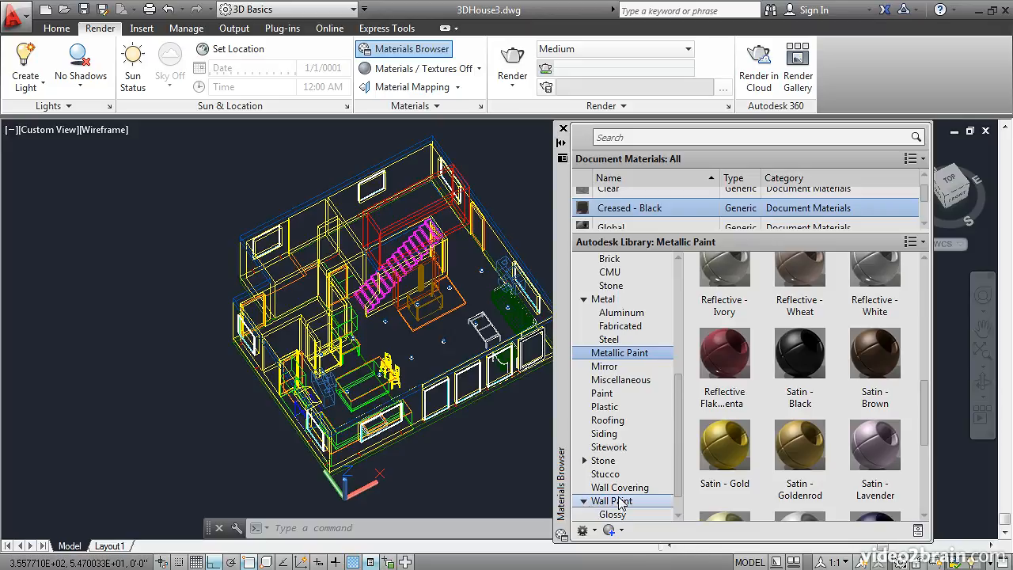
{"action": "left_click_drag", "start_coordinate": [678, 432], "coordinate": [680, 453]}
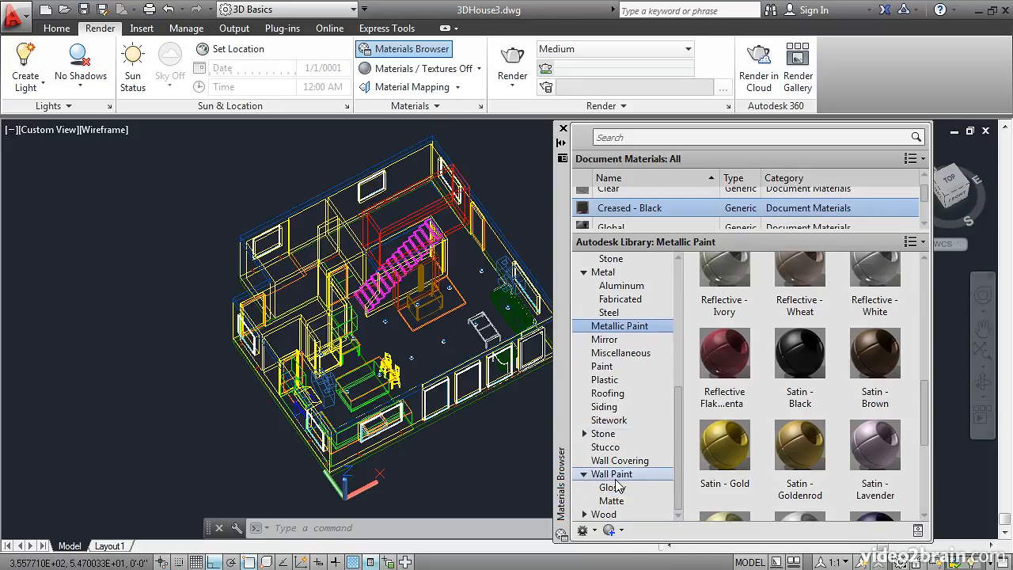
{"action": "left_click", "coordinate": [611, 502]}
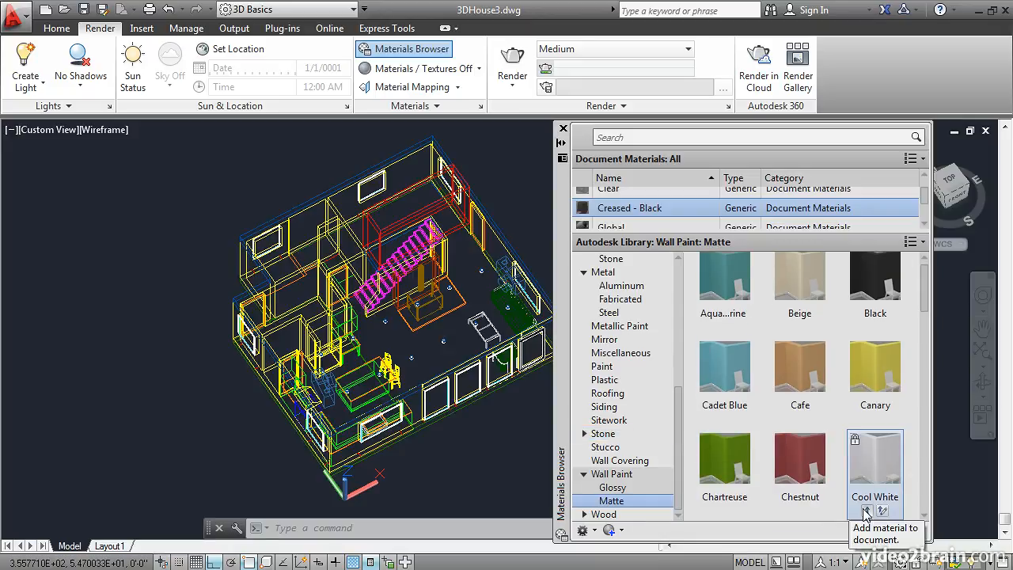
{"action": "left_click", "coordinate": [866, 511]}
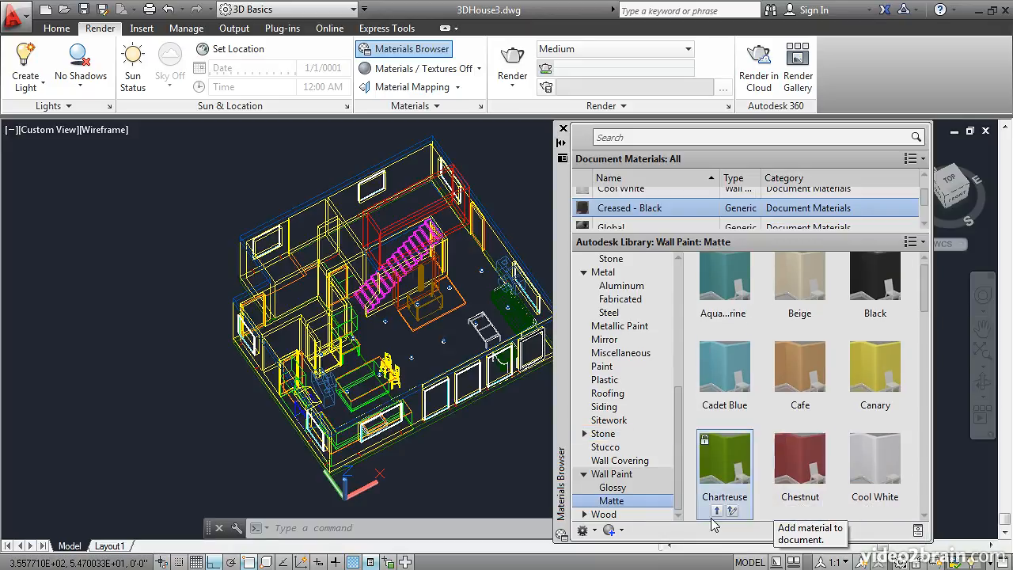
{"action": "left_click", "coordinate": [623, 493]}
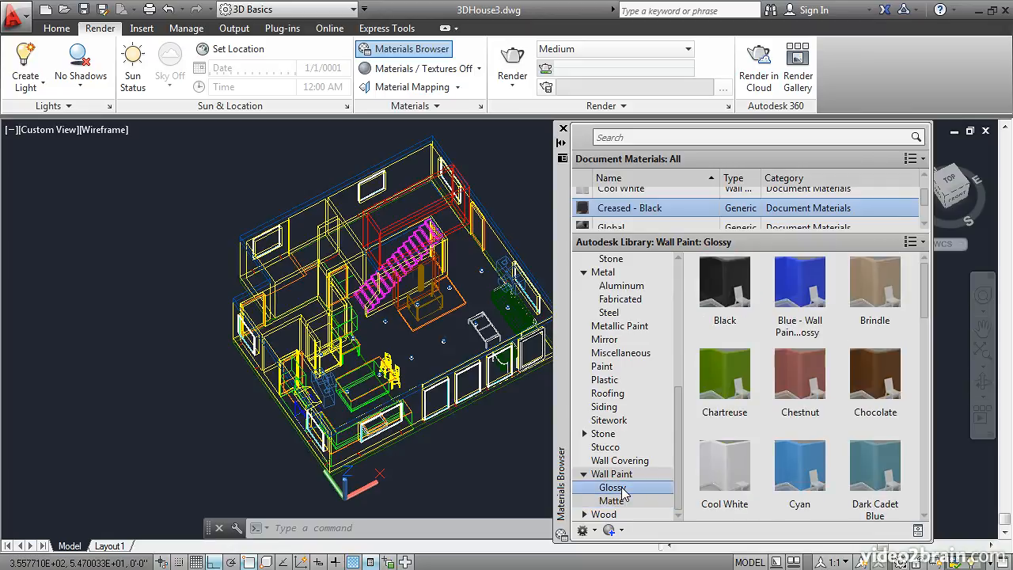
{"action": "left_click", "coordinate": [716, 510]}
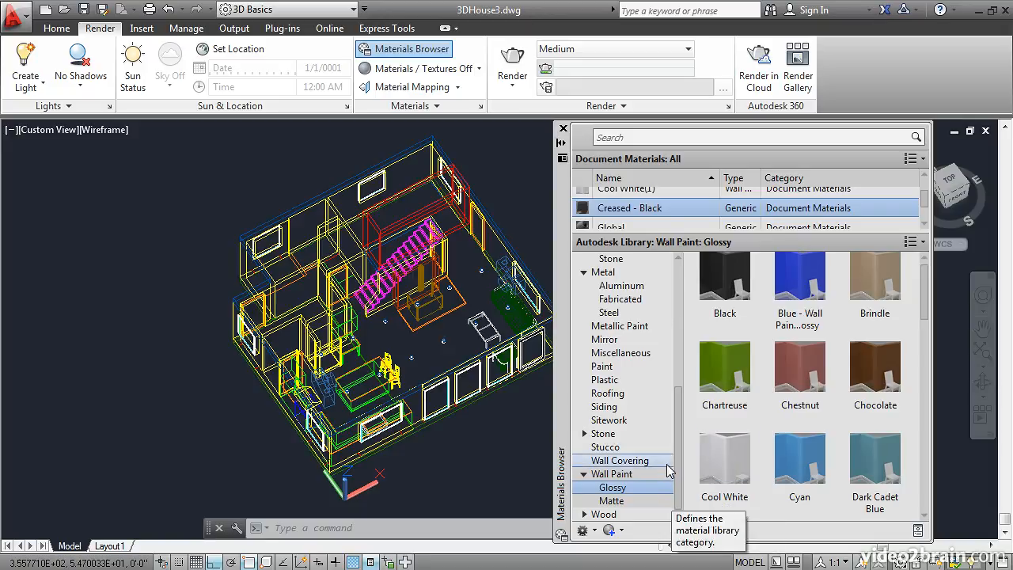
Add the Gray Speckled material from the Stone Granite category to the document and close the Materials Browser.
{"action": "left_click", "coordinate": [585, 435]}
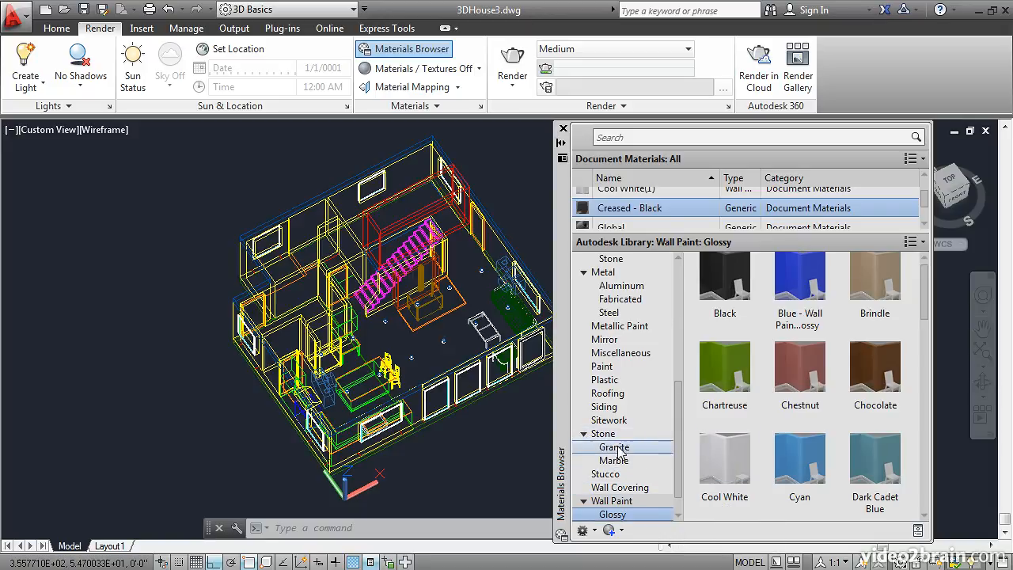
{"action": "left_click", "coordinate": [619, 449]}
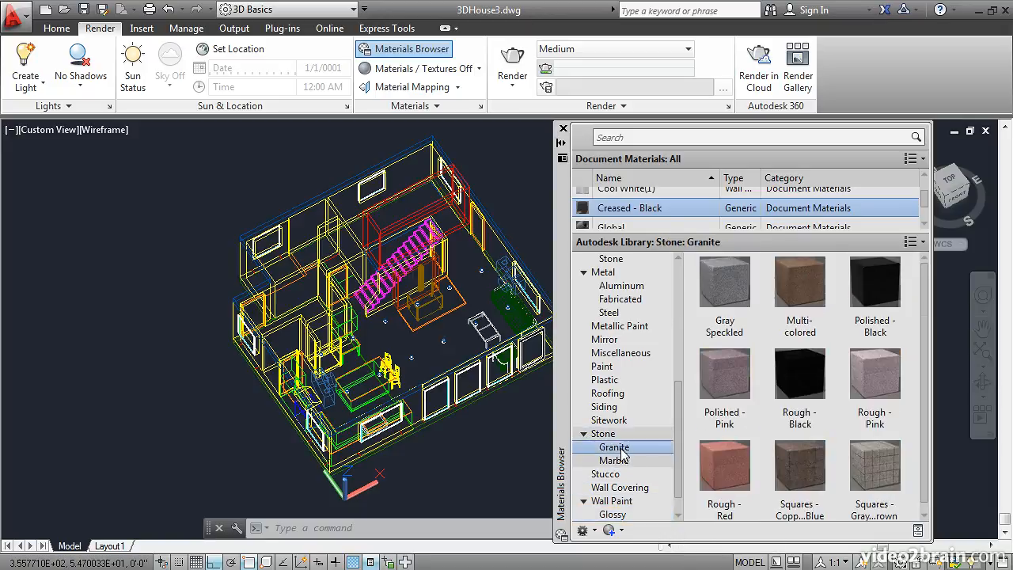
{"action": "mouse_move", "coordinate": [720, 342]}
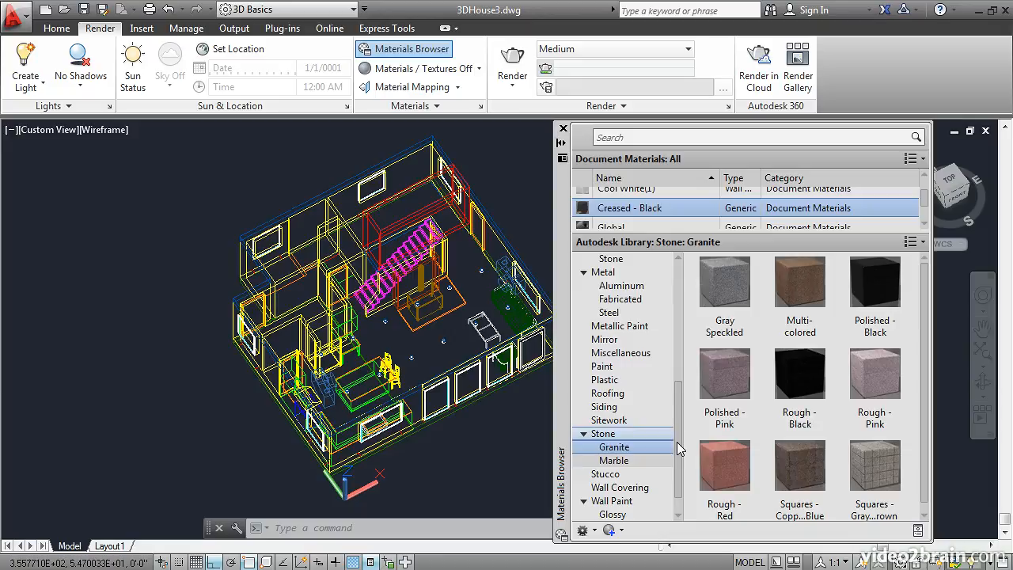
{"action": "left_click", "coordinate": [563, 129]}
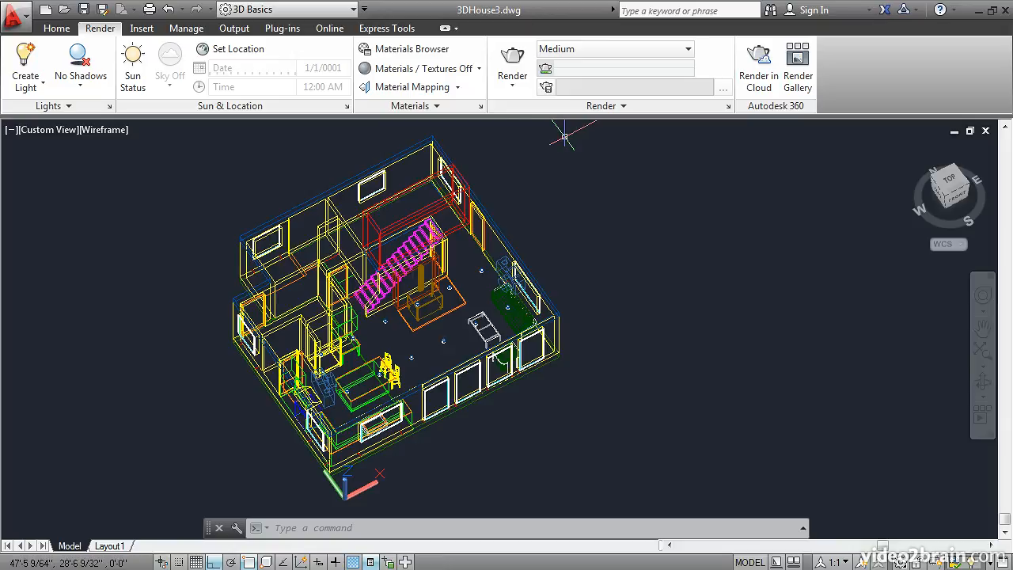
Open the attach-by-layer material options and attach the 12in Running - Burgundy material to the Brick layer.
{"action": "left_click", "coordinate": [448, 107]}
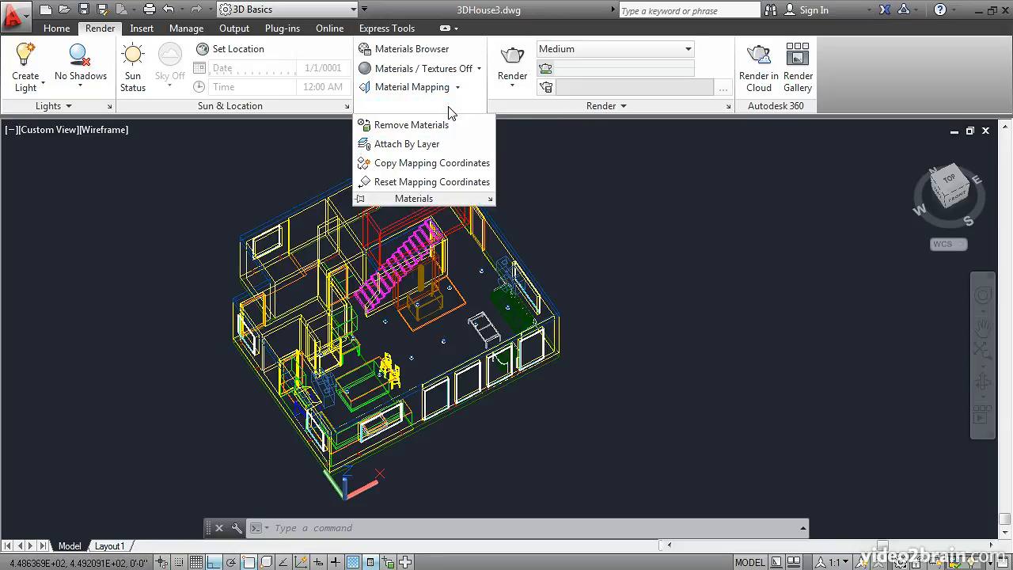
{"action": "left_click", "coordinate": [400, 145]}
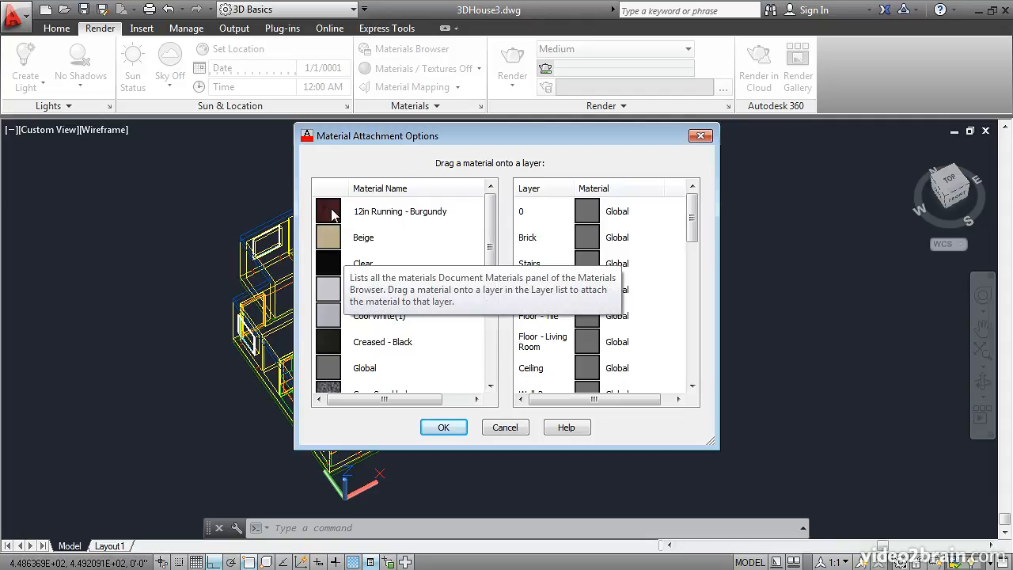
{"action": "left_click_drag", "start_coordinate": [332, 214], "coordinate": [341, 215]}
{"action": "left_click_drag", "start_coordinate": [447, 226], "coordinate": [590, 244]}
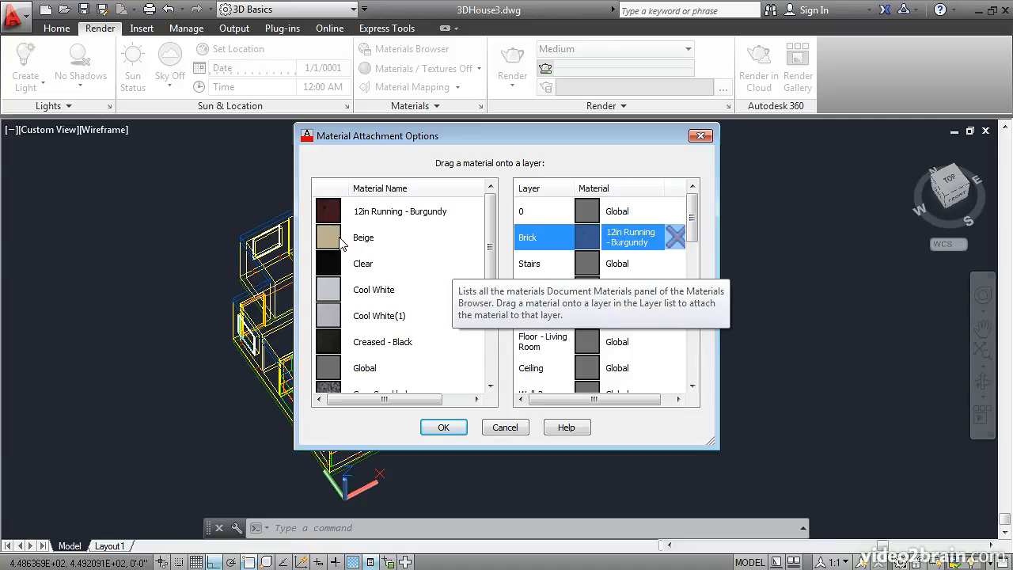
Attach the Silver Maple - Brown material to the Stairs layer and accept the layer attachments.
{"action": "left_click_drag", "start_coordinate": [491, 241], "coordinate": [500, 319]}
{"action": "left_click_drag", "start_coordinate": [340, 341], "coordinate": [587, 265]}
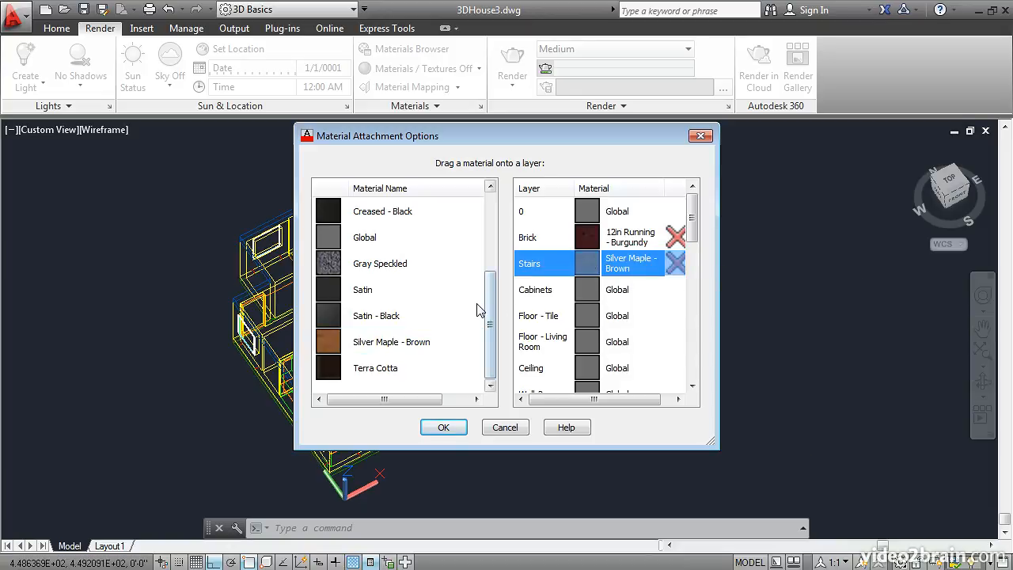
{"action": "scroll", "coordinate": [491, 306], "scroll_direction": "up", "scroll_amount": 2}
{"action": "scroll", "coordinate": [489, 305], "scroll_direction": "down", "scroll_amount": 2}
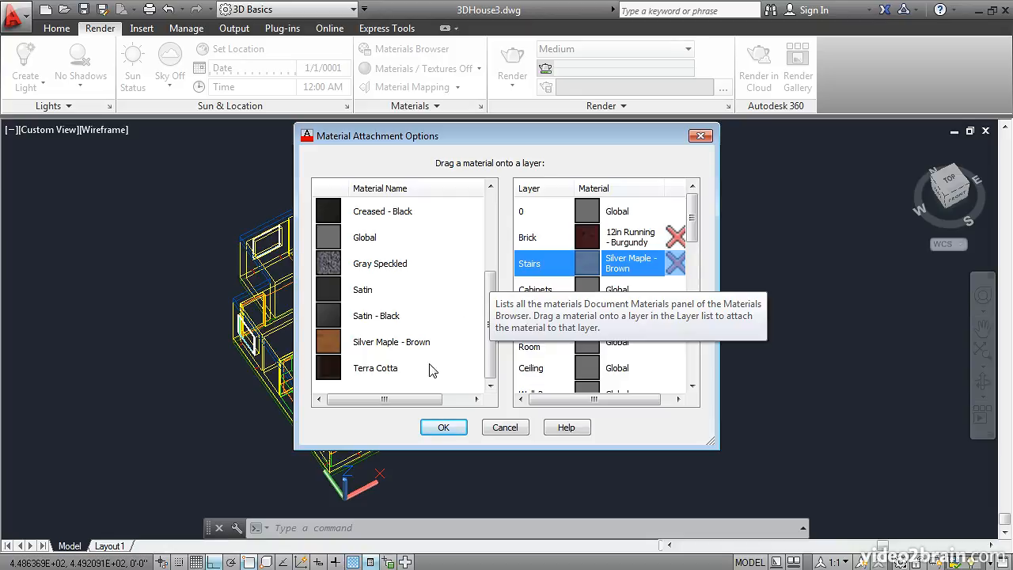
{"action": "left_click", "coordinate": [440, 428]}
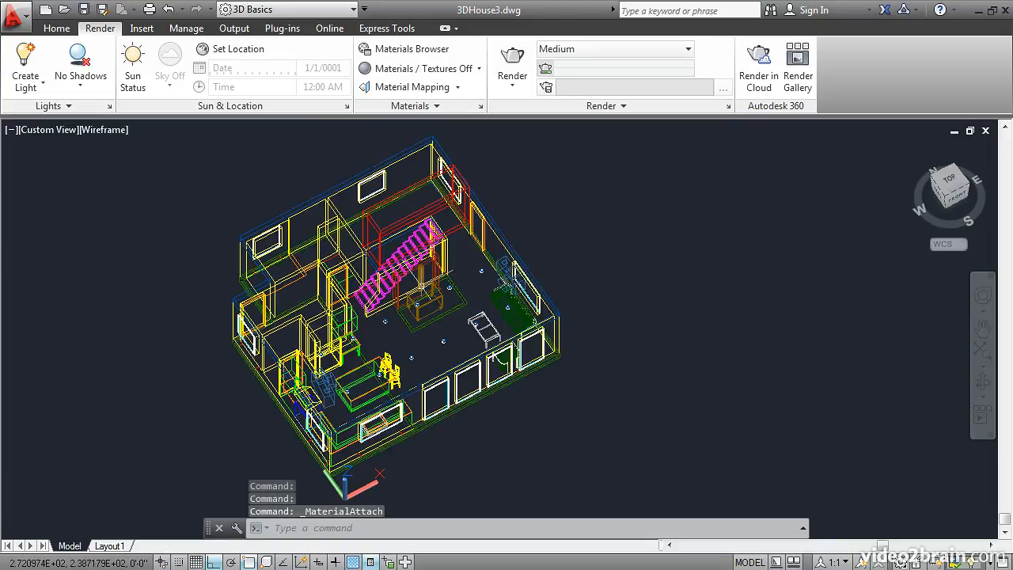
Reopen the Materials Browser and add Birch - Solid Stained Dark Medium Gloss from the Wood category to the document.
{"action": "left_click", "coordinate": [418, 48]}
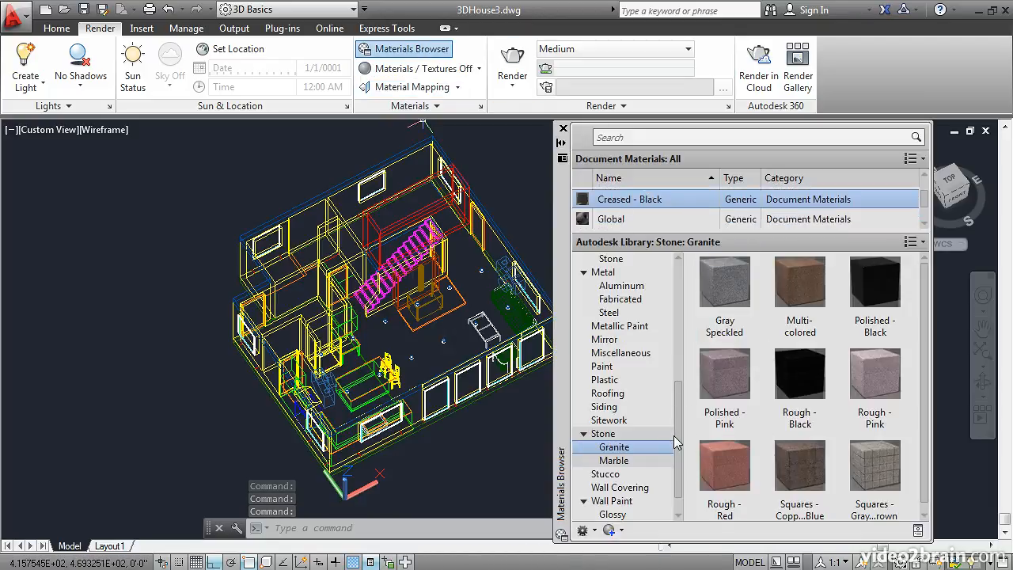
{"action": "scroll", "coordinate": [673, 435], "scroll_direction": "down", "scroll_amount": 1}
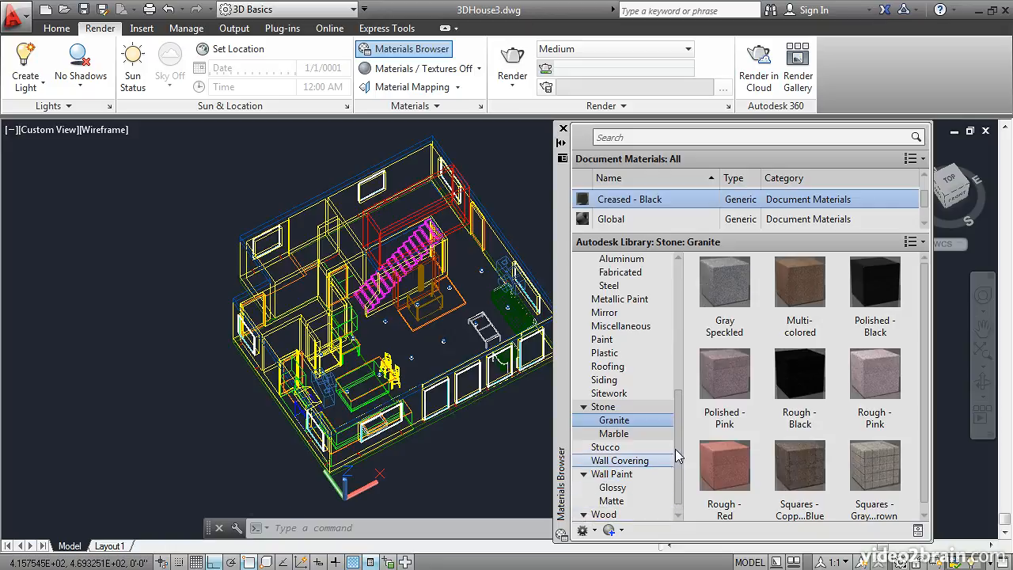
{"action": "scroll", "coordinate": [621, 460], "scroll_direction": "down", "scroll_amount": 1}
{"action": "left_click", "coordinate": [604, 500]}
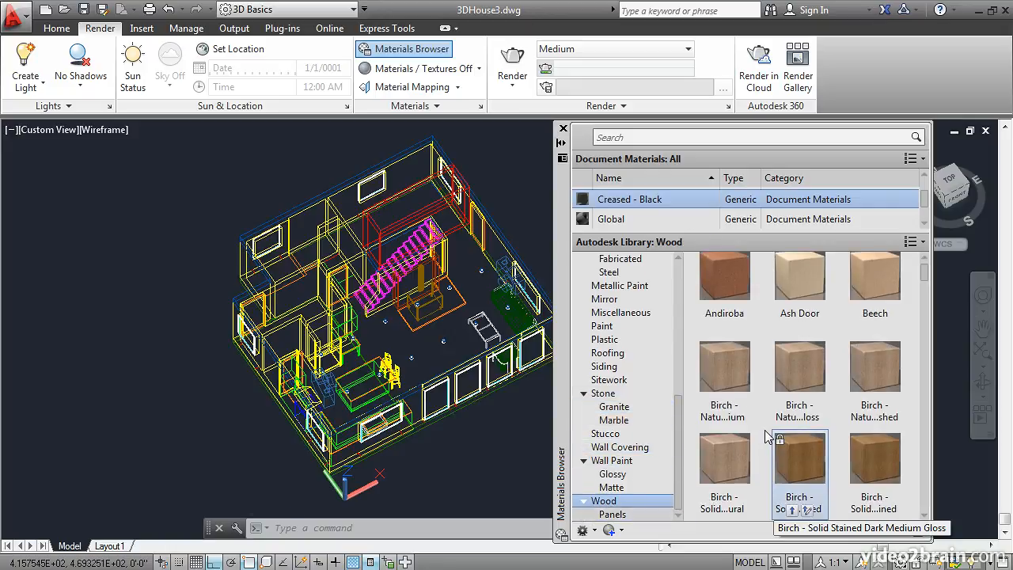
{"action": "left_click", "coordinate": [793, 513]}
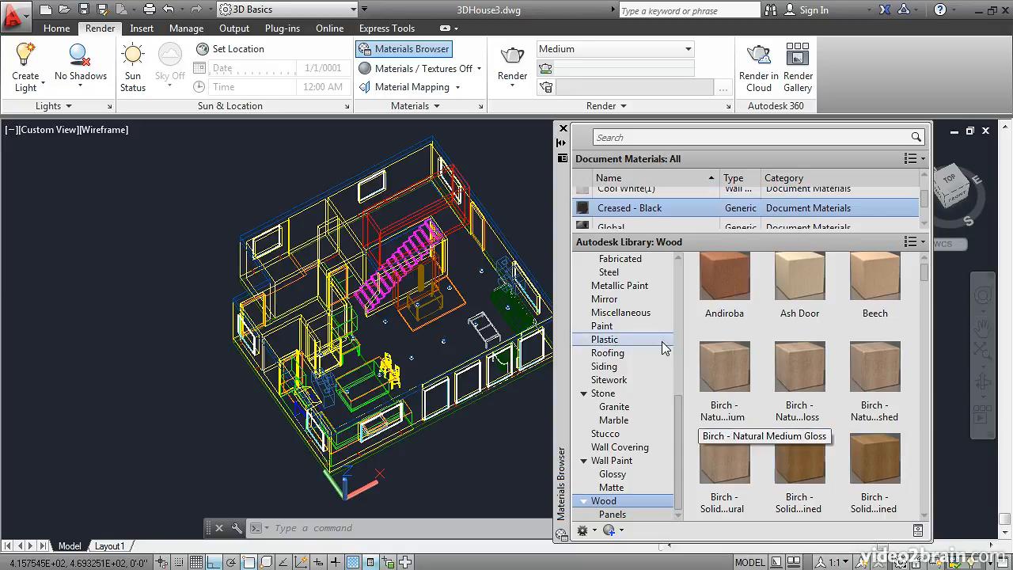
Reopen the attach-by-layer material options and attach the Birch - Solid Stained Dark Medium Gloss material to the Cabinets layer.
{"action": "left_click", "coordinate": [418, 108]}
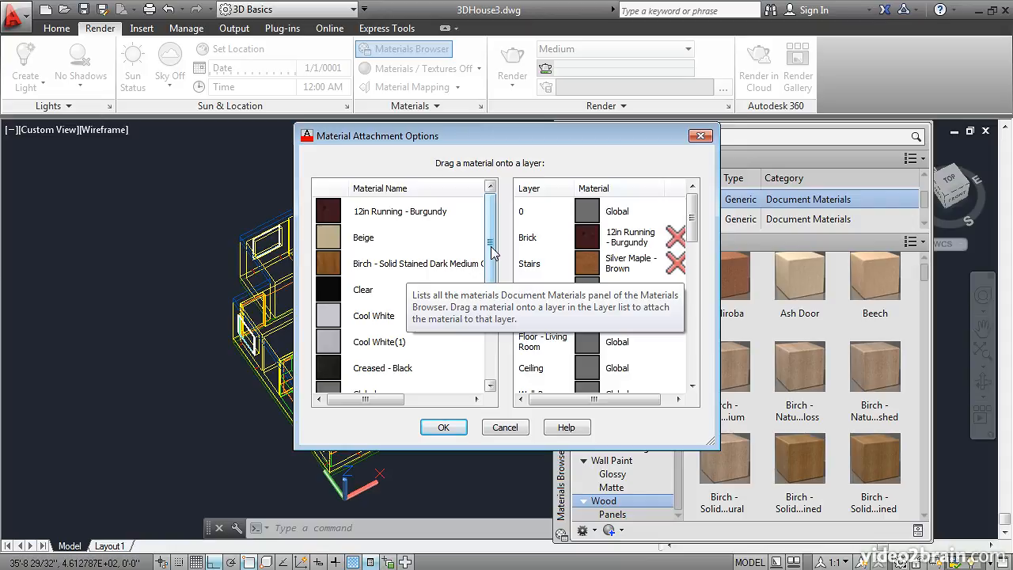
{"action": "left_click_drag", "start_coordinate": [489, 246], "coordinate": [488, 270]}
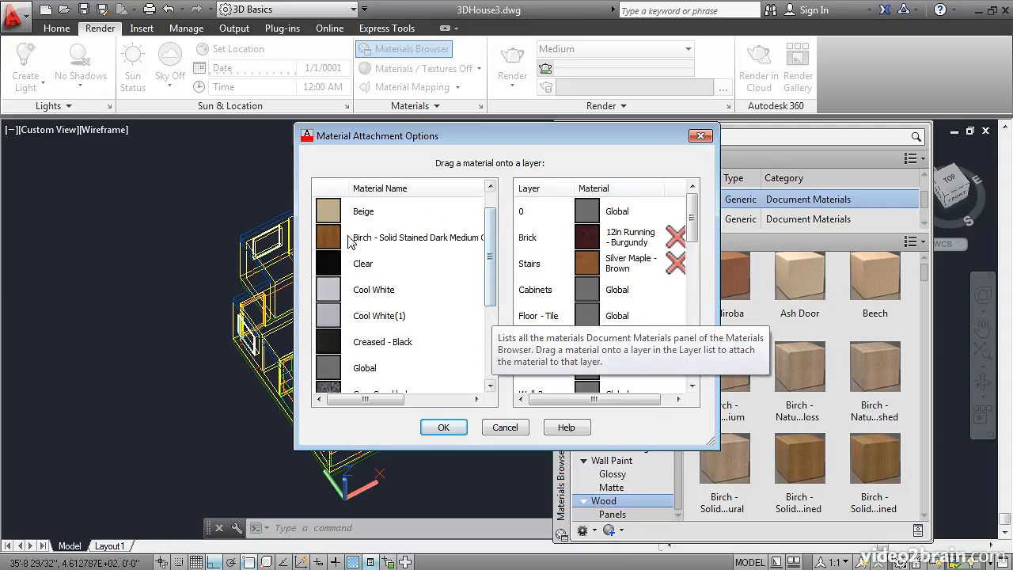
{"action": "left_click_drag", "start_coordinate": [360, 238], "coordinate": [524, 290]}
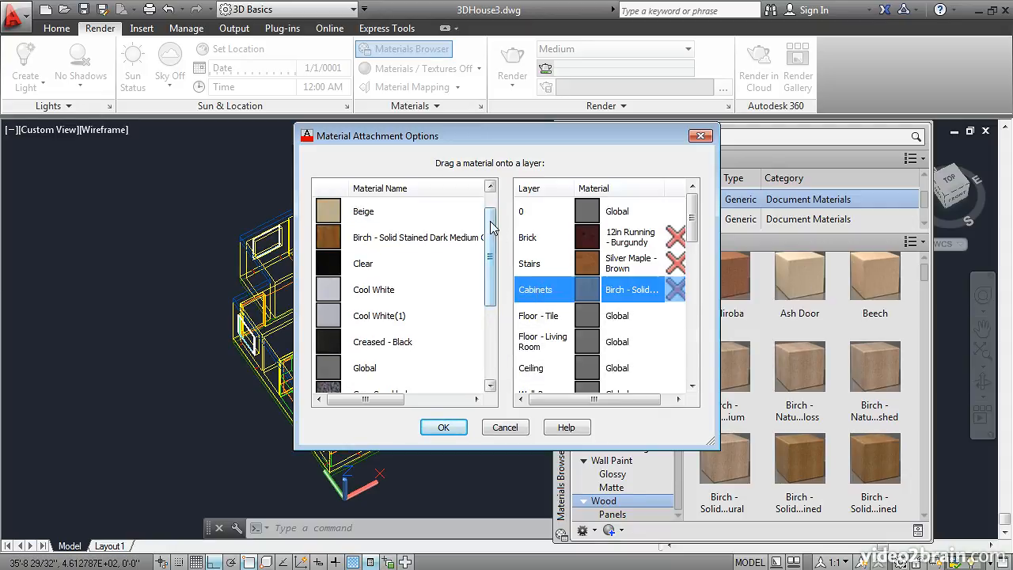
Attach Terra Cotta to the Floor - Tile layer and the solid stained birch to the Floor - Living Room layer.
{"action": "scroll", "coordinate": [492, 237], "scroll_direction": "down", "scroll_amount": 2}
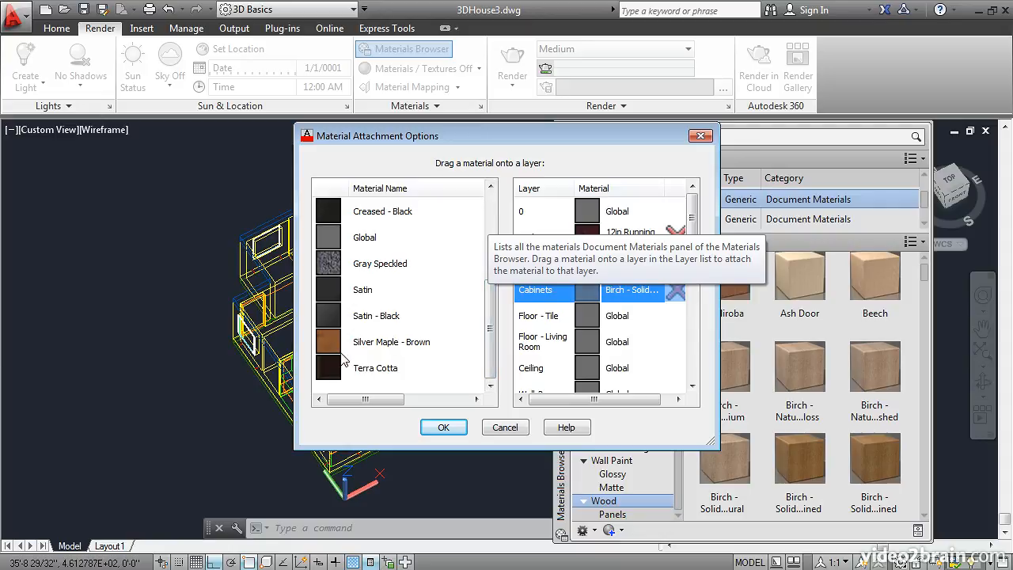
{"action": "left_click_drag", "start_coordinate": [332, 375], "coordinate": [496, 238]}
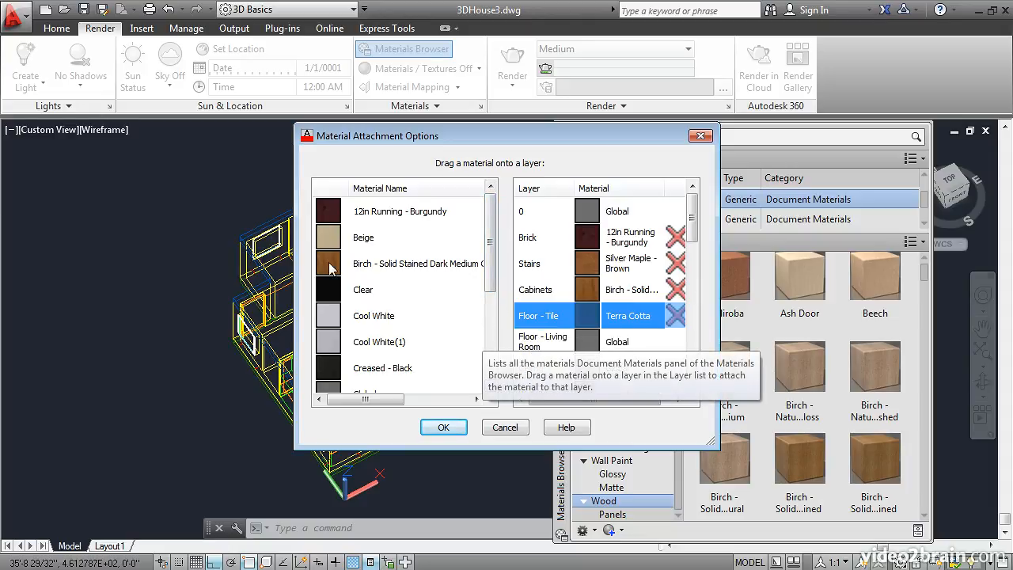
{"action": "left_click_drag", "start_coordinate": [331, 269], "coordinate": [533, 351]}
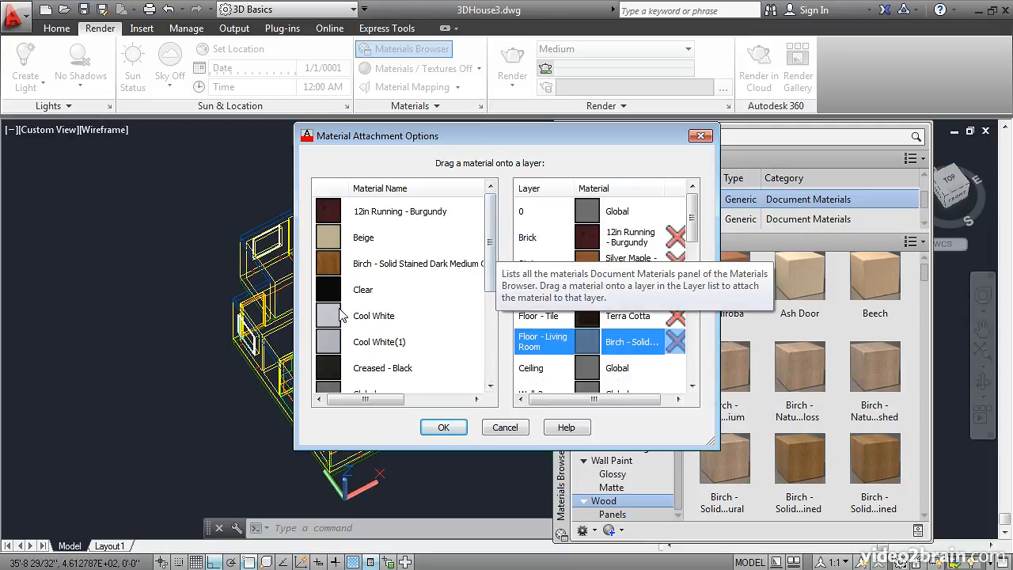
Attach the Cool White material to the Ceiling layer and the Beige material to the Wall-2 layer.
{"action": "left_click_drag", "start_coordinate": [332, 317], "coordinate": [525, 366]}
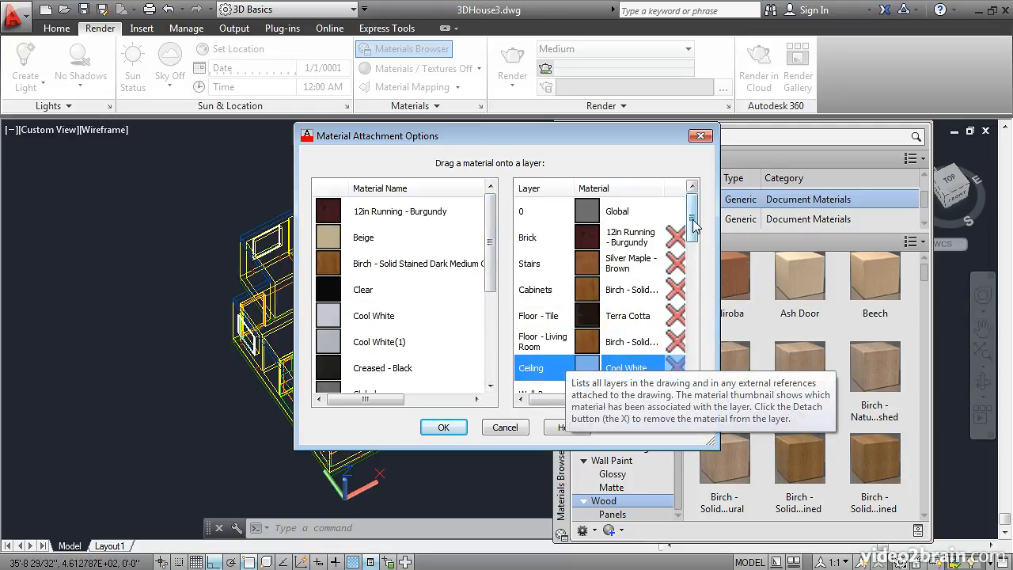
{"action": "left_click_drag", "start_coordinate": [692, 221], "coordinate": [693, 253]}
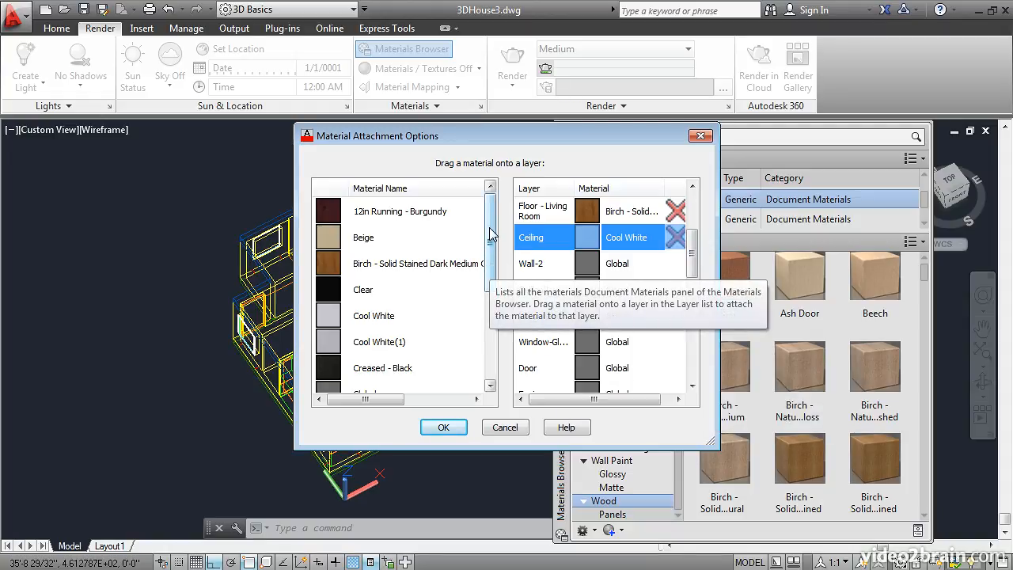
{"action": "left_click_drag", "start_coordinate": [336, 240], "coordinate": [583, 269]}
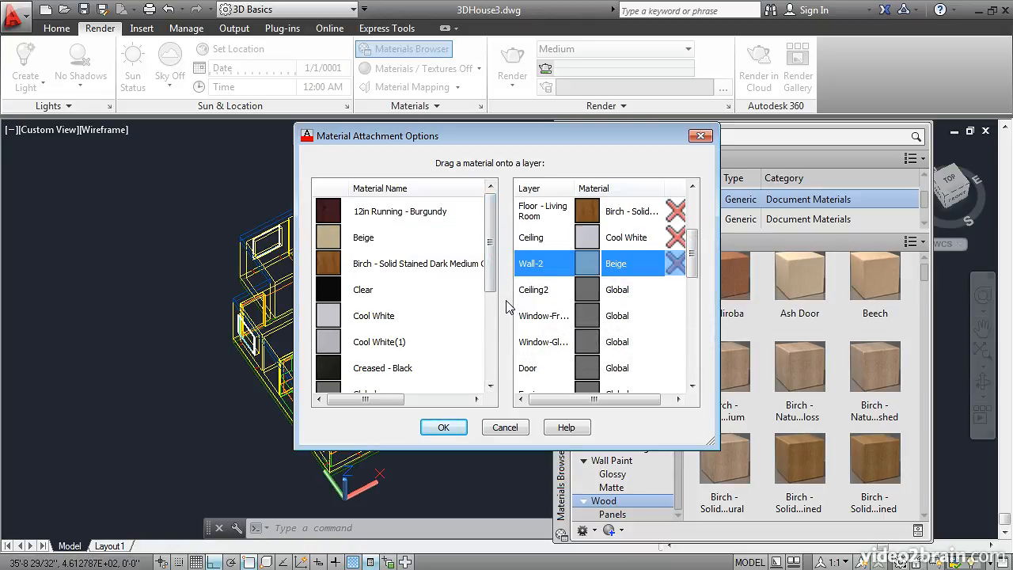
Attach the Cool White material to the Ceiling2 layer and Cool White(1) to the window frame layer.
{"action": "left_click_drag", "start_coordinate": [372, 315], "coordinate": [546, 289]}
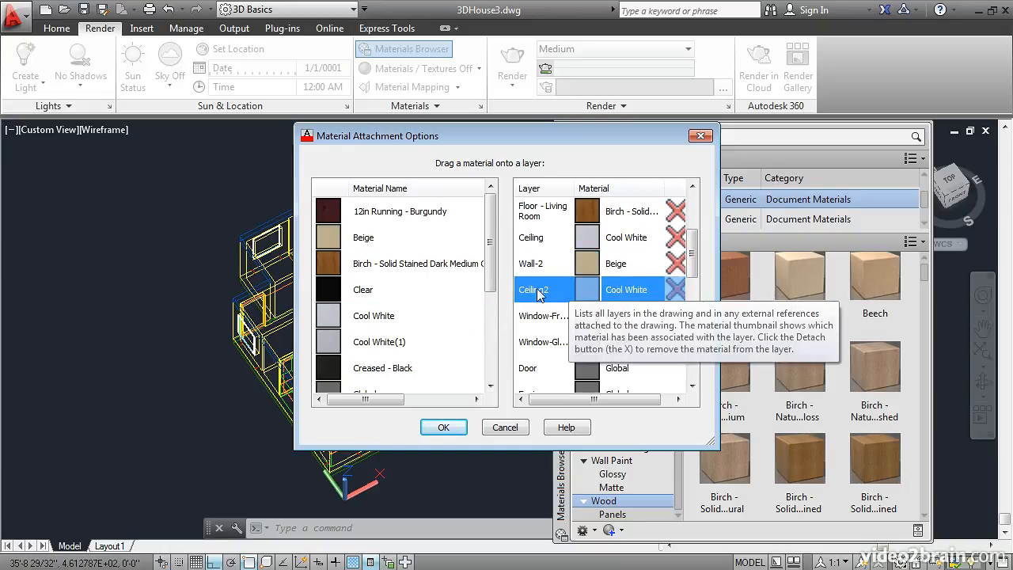
{"action": "left_click_drag", "start_coordinate": [379, 341], "coordinate": [546, 315]}
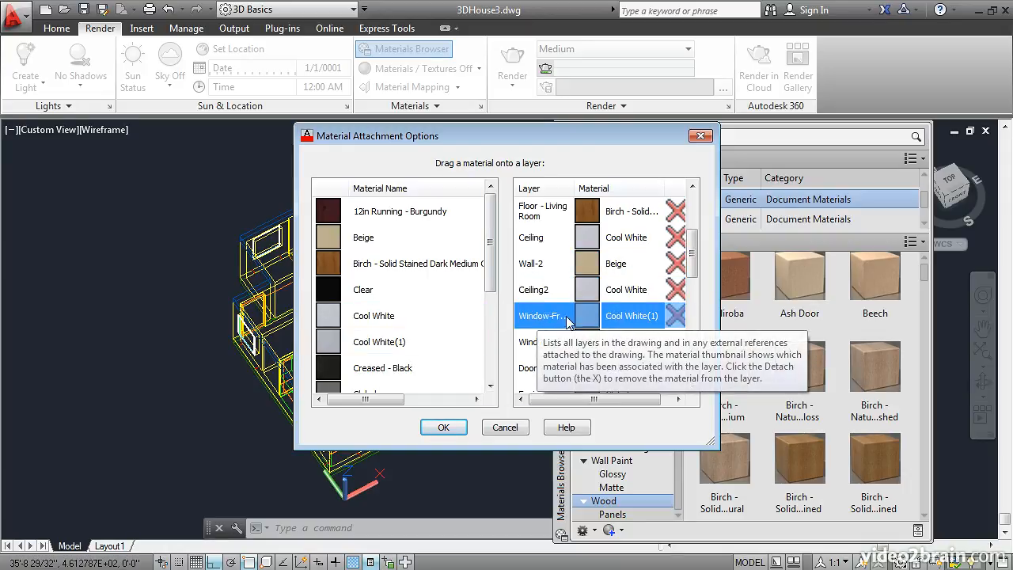
Attach the Clear material to the window glass layer and the solid stained birch to the Door layer.
{"action": "left_click_drag", "start_coordinate": [331, 295], "coordinate": [580, 341]}
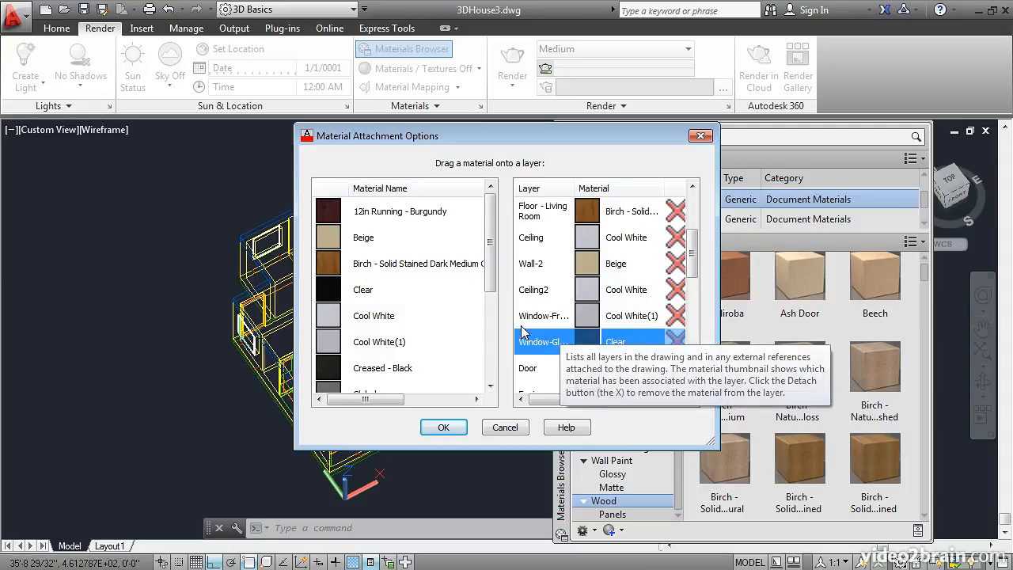
{"action": "scroll", "coordinate": [490, 226], "scroll_direction": "down", "scroll_amount": 1}
{"action": "left_click_drag", "start_coordinate": [336, 237], "coordinate": [586, 371]}
Attach the Satin material to the Equip, Stove and Woodstove layers.
{"action": "left_click_drag", "start_coordinate": [691, 244], "coordinate": [696, 285]}
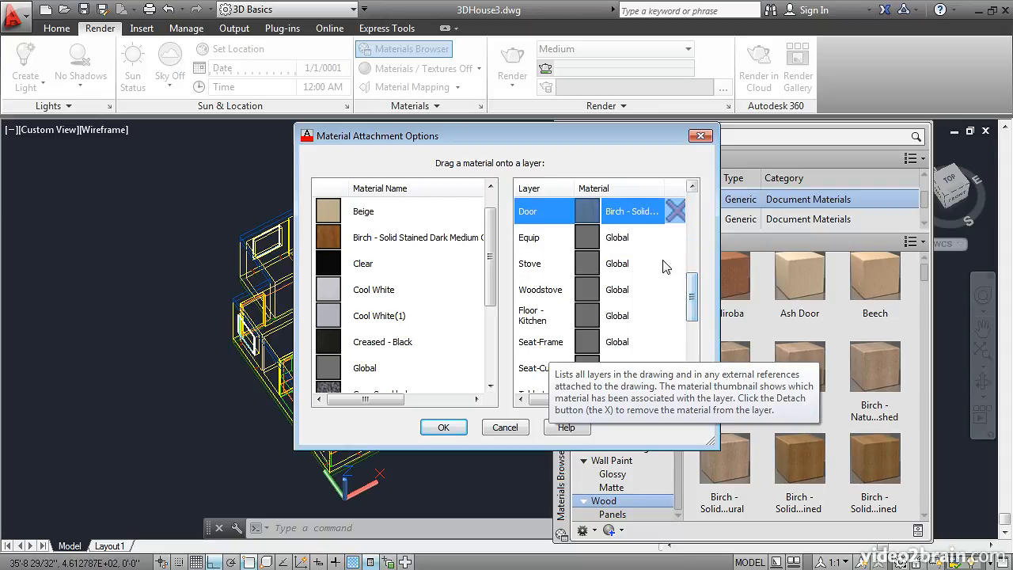
{"action": "left_click_drag", "start_coordinate": [490, 246], "coordinate": [489, 320]}
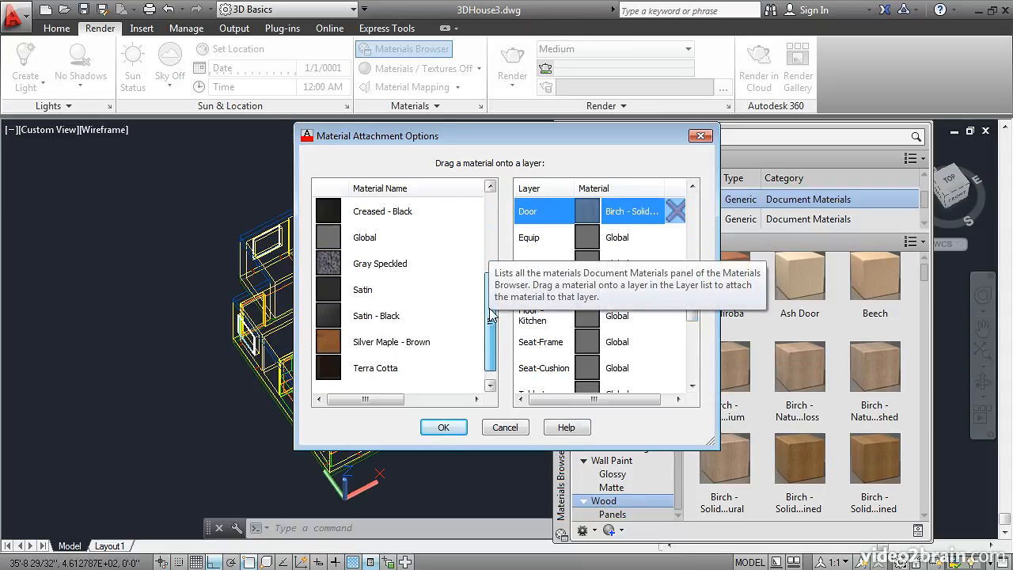
{"action": "left_click_drag", "start_coordinate": [324, 294], "coordinate": [587, 242]}
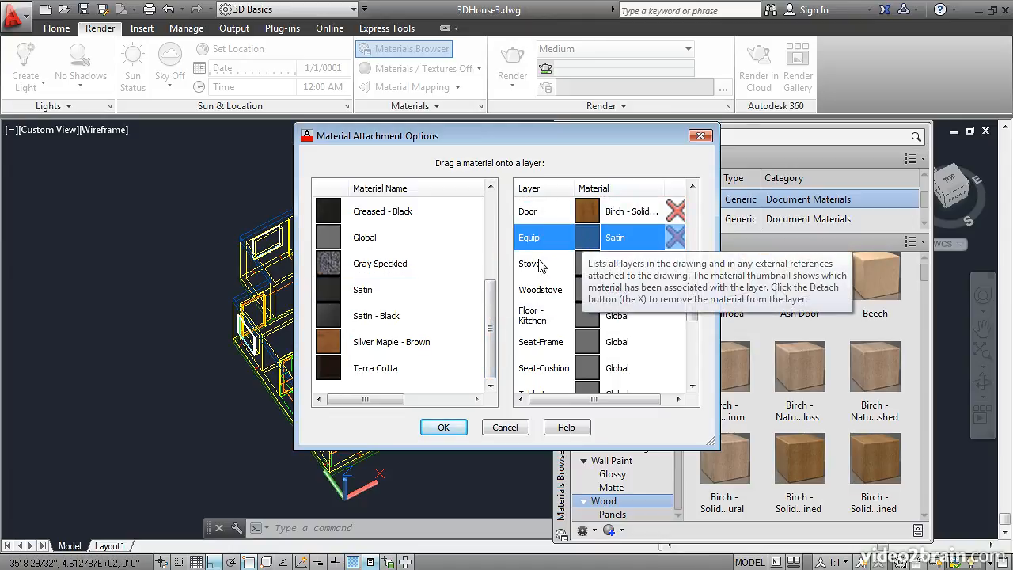
{"action": "left_click_drag", "start_coordinate": [333, 293], "coordinate": [591, 264]}
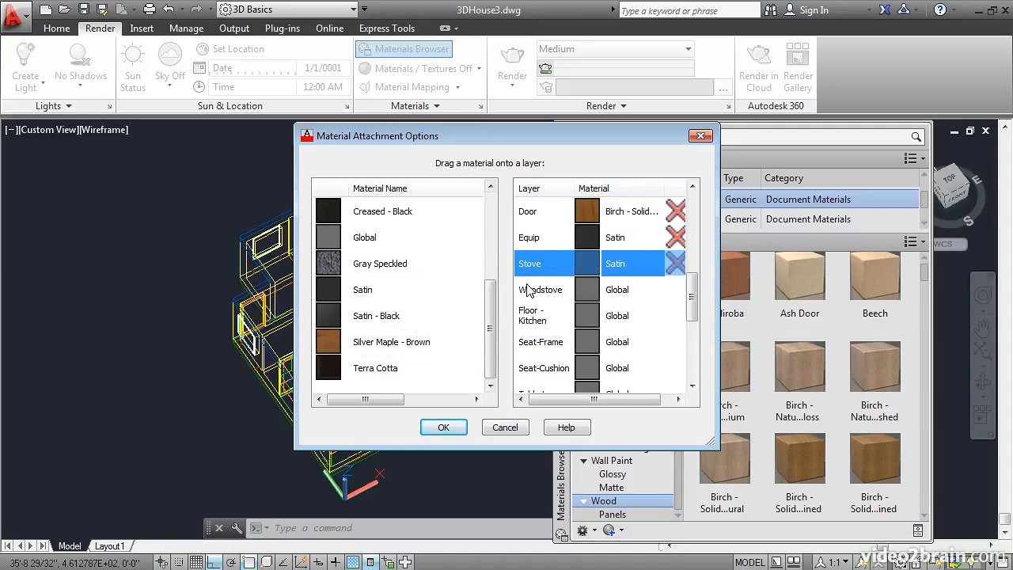
{"action": "left_click_drag", "start_coordinate": [331, 289], "coordinate": [587, 288]}
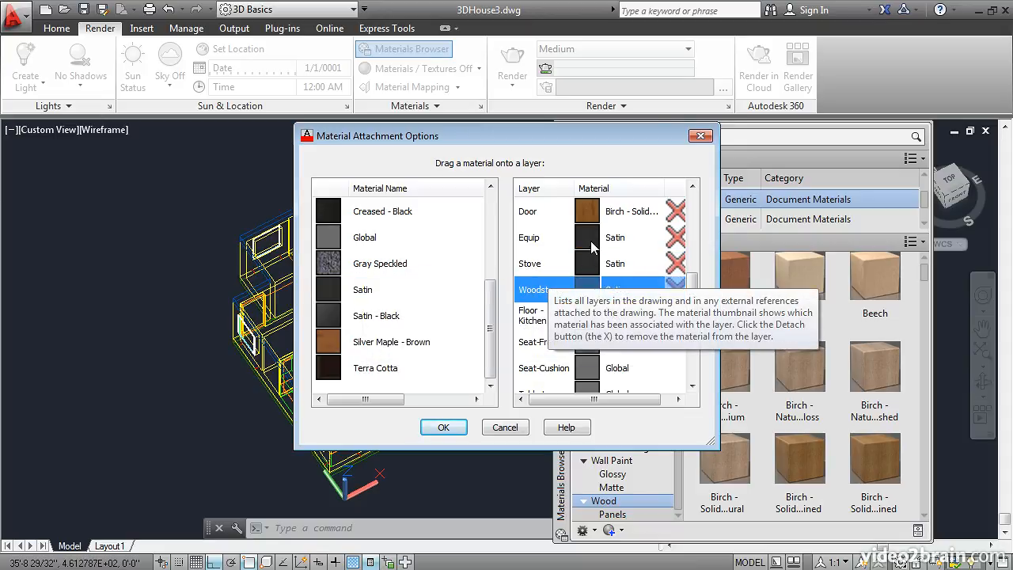
Replace the Equip layer's material with Cool White and accept the layer attachments.
{"action": "left_click_drag", "start_coordinate": [490, 290], "coordinate": [498, 247]}
{"action": "left_click_drag", "start_coordinate": [331, 243], "coordinate": [585, 243]}
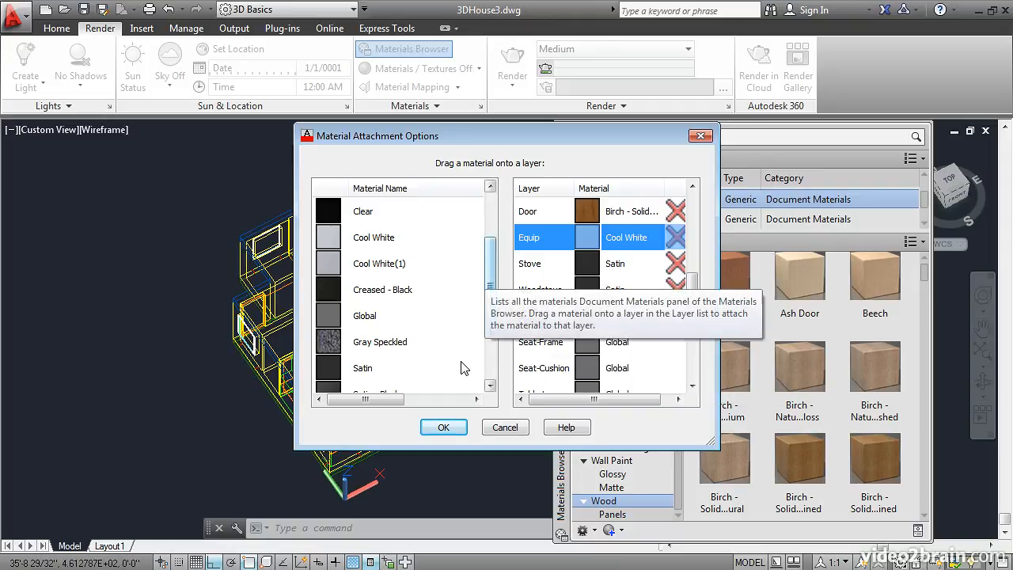
{"action": "left_click", "coordinate": [444, 425]}
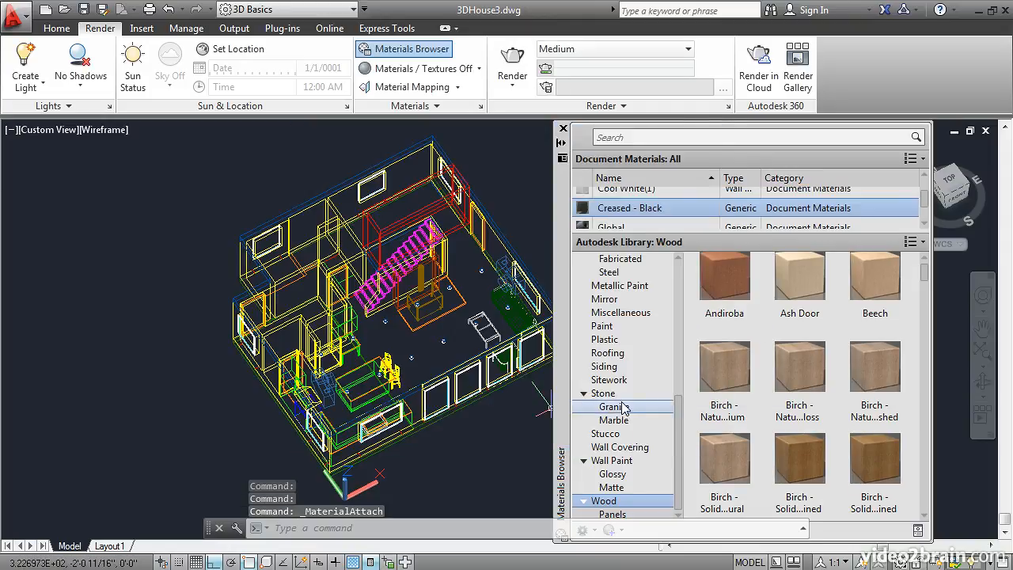
Load Square - Brown from the library's Flooring: Tile category and attach it to the Floor - Kitchen layer.
{"action": "left_click_drag", "start_coordinate": [677, 431], "coordinate": [675, 333]}
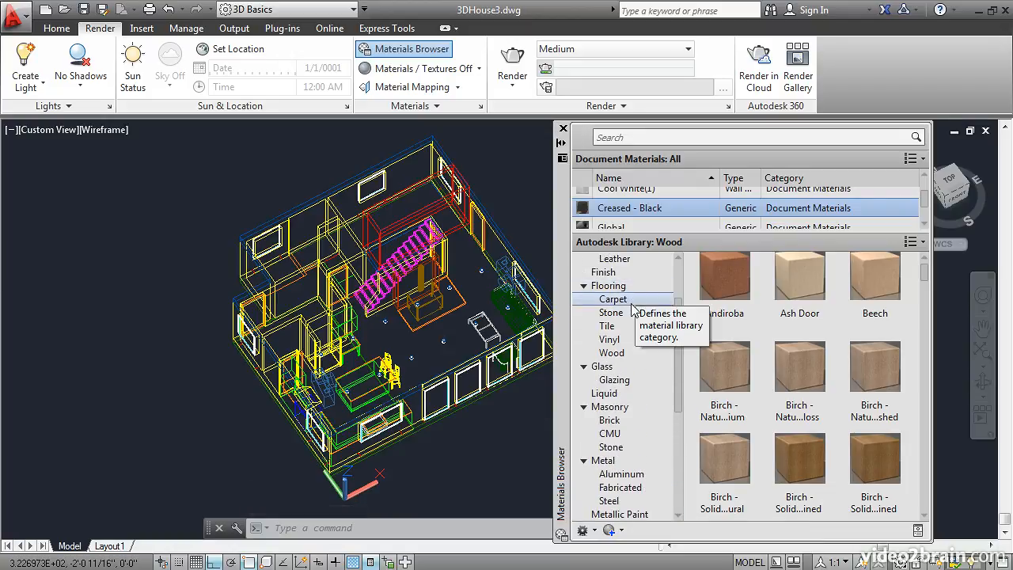
{"action": "left_click", "coordinate": [606, 326]}
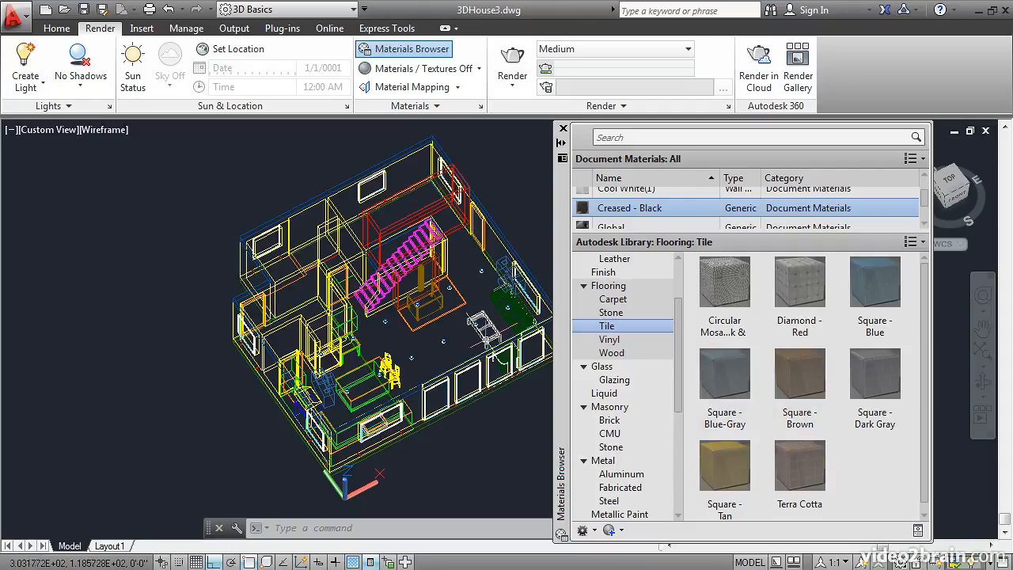
{"action": "left_click", "coordinate": [400, 106]}
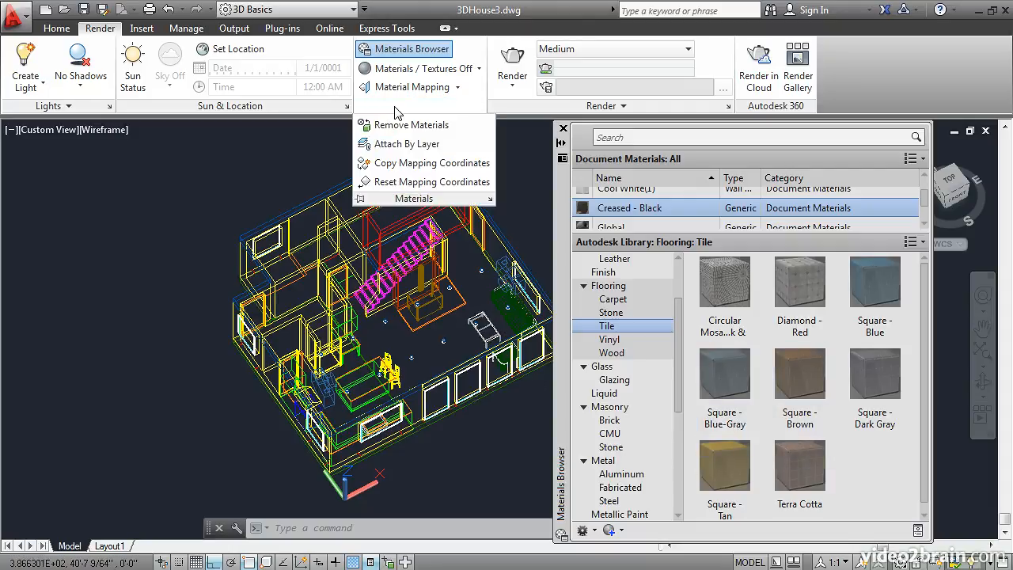
{"action": "left_click", "coordinate": [375, 146]}
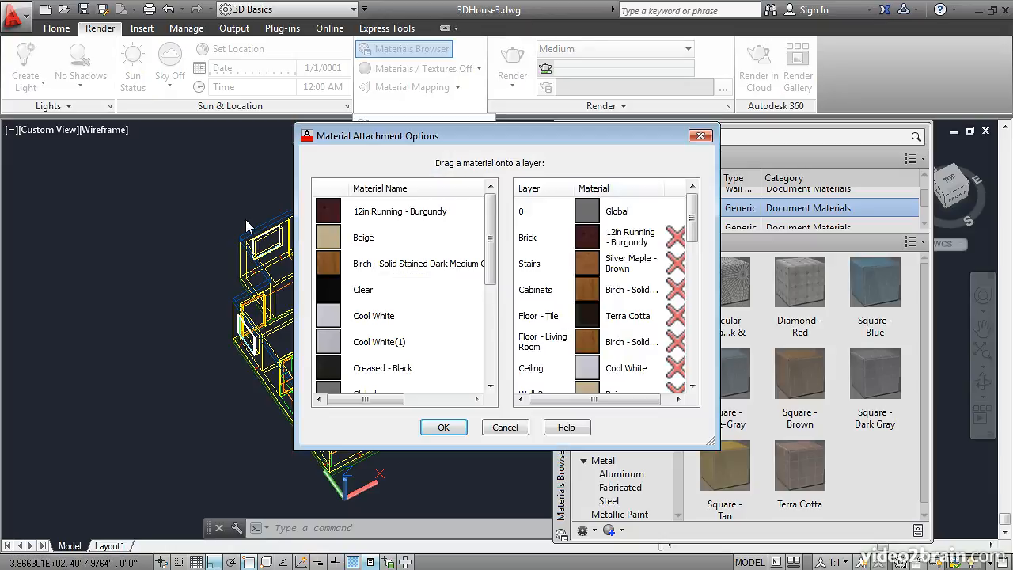
{"action": "left_click_drag", "start_coordinate": [489, 224], "coordinate": [491, 299]}
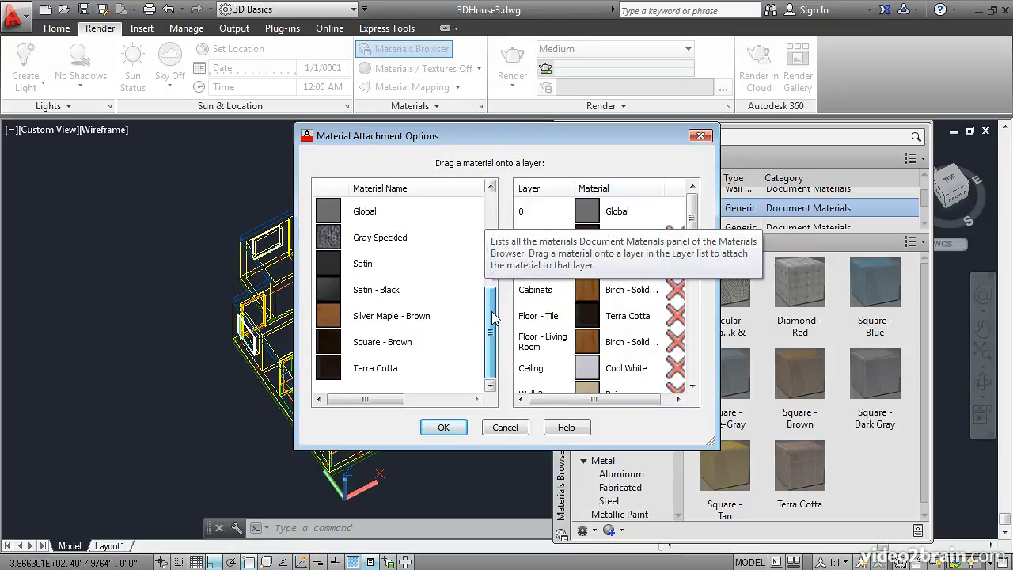
{"action": "left_click_drag", "start_coordinate": [689, 225], "coordinate": [709, 307]}
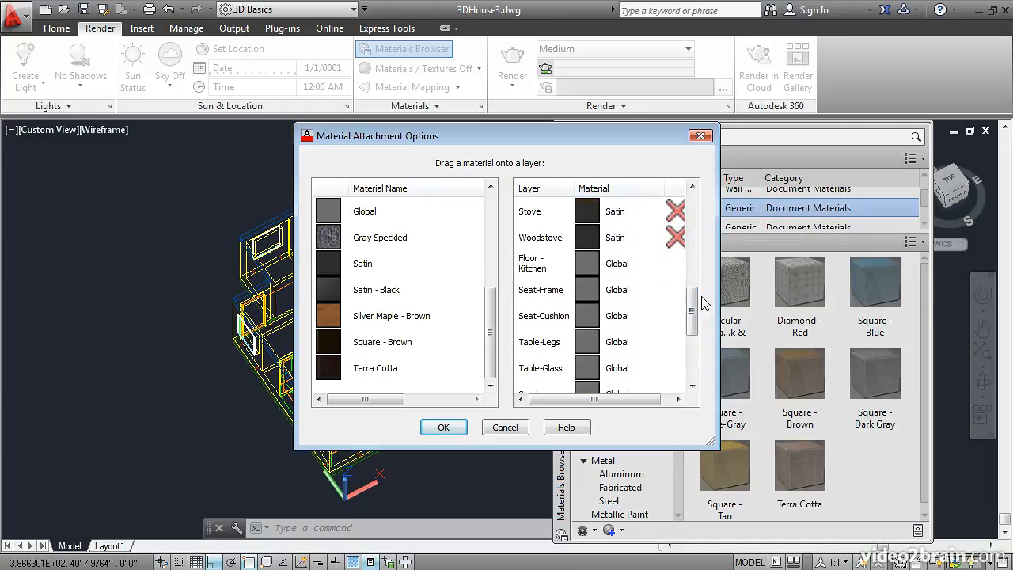
{"action": "left_click_drag", "start_coordinate": [360, 348], "coordinate": [590, 266]}
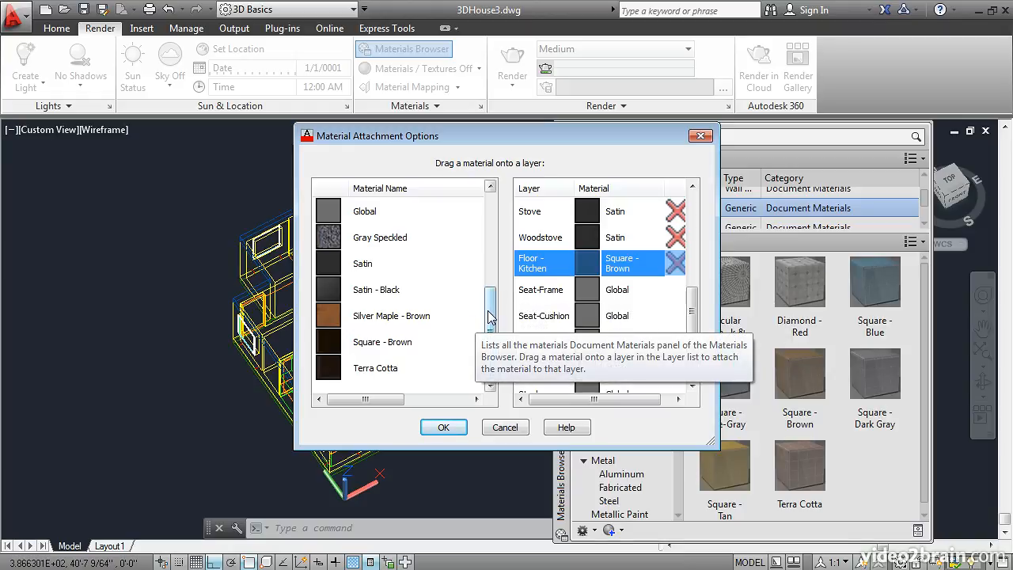
Attach Satin - Black to the Seat-Frame layer and Creased - Black to the Seat-Cushion layer.
{"action": "mouse_move", "coordinate": [489, 316]}
{"action": "left_mouse_down"}
{"action": "mouse_move", "coordinate": [503, 215]}
{"action": "mouse_move", "coordinate": [508, 320]}
{"action": "left_mouse_up"}
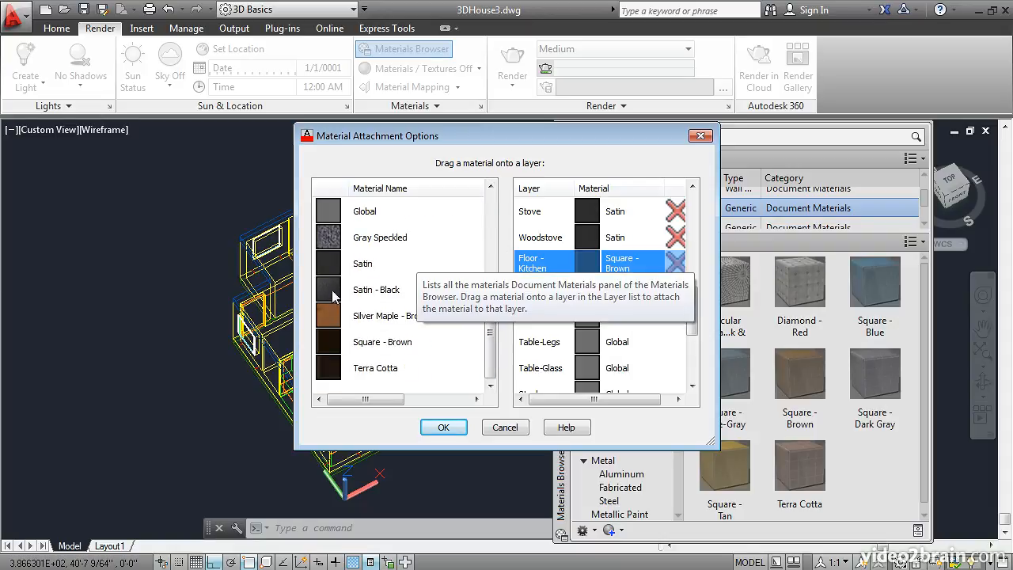
{"action": "left_click_drag", "start_coordinate": [332, 295], "coordinate": [554, 291]}
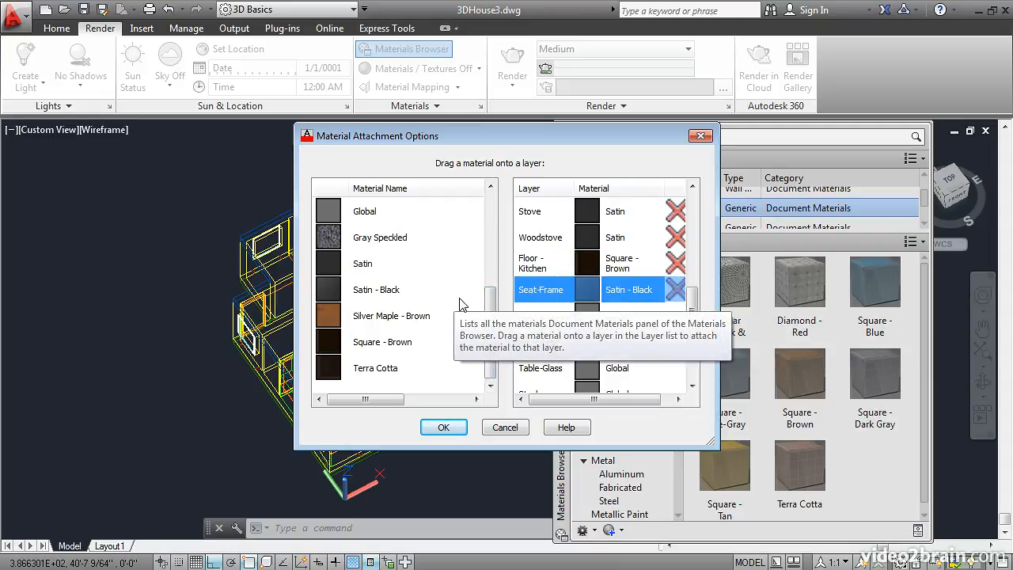
{"action": "left_click_drag", "start_coordinate": [491, 298], "coordinate": [493, 252]}
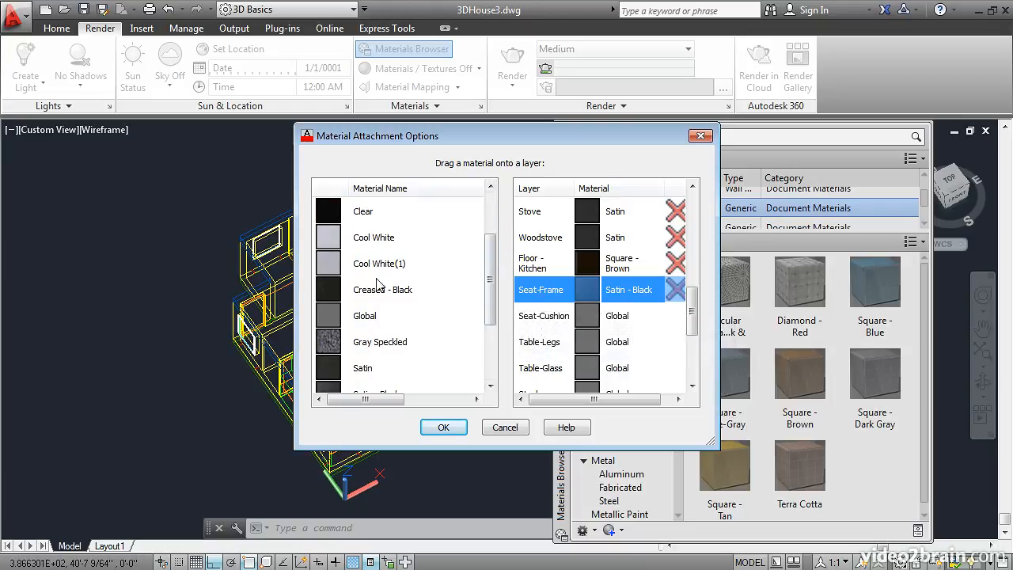
{"action": "left_click_drag", "start_coordinate": [329, 293], "coordinate": [588, 318]}
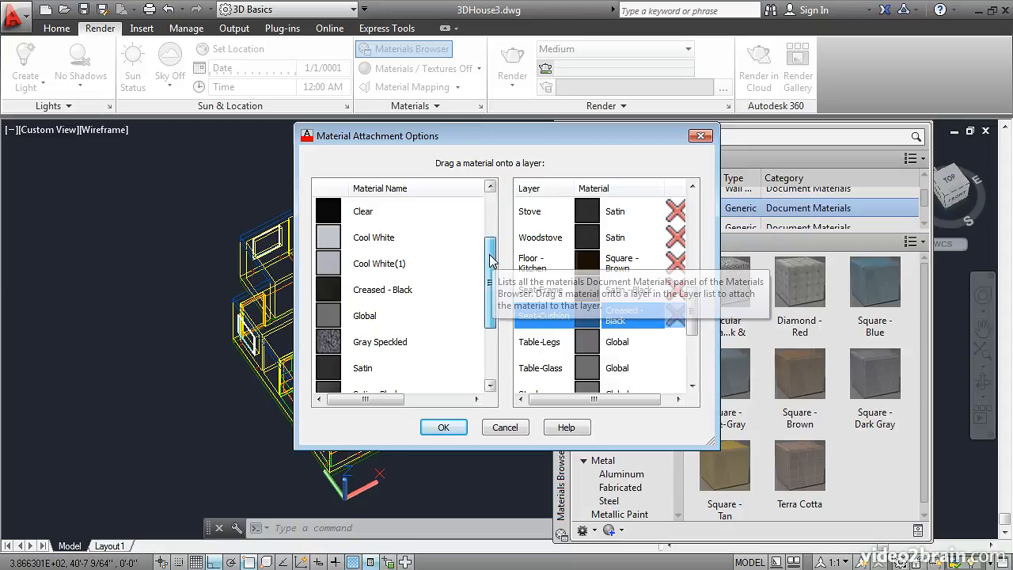
Attach Satin - Black to the Table-Legs layer and the Clear material to the Table-Glass layer.
{"action": "left_click_drag", "start_coordinate": [489, 253], "coordinate": [489, 266]}
{"action": "left_click_drag", "start_coordinate": [329, 375], "coordinate": [517, 339]}
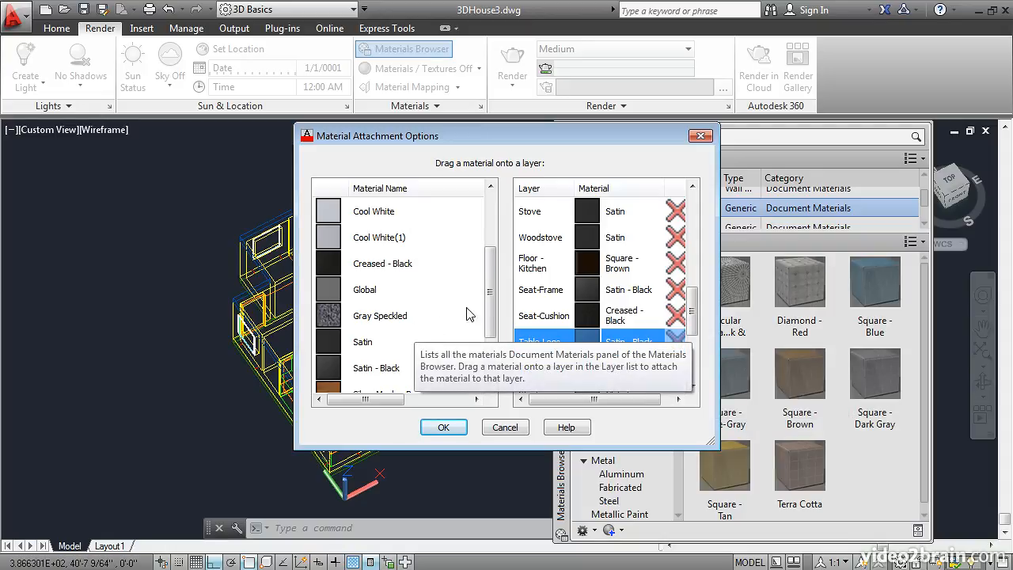
{"action": "scroll", "coordinate": [495, 297], "scroll_direction": "up", "scroll_amount": 2}
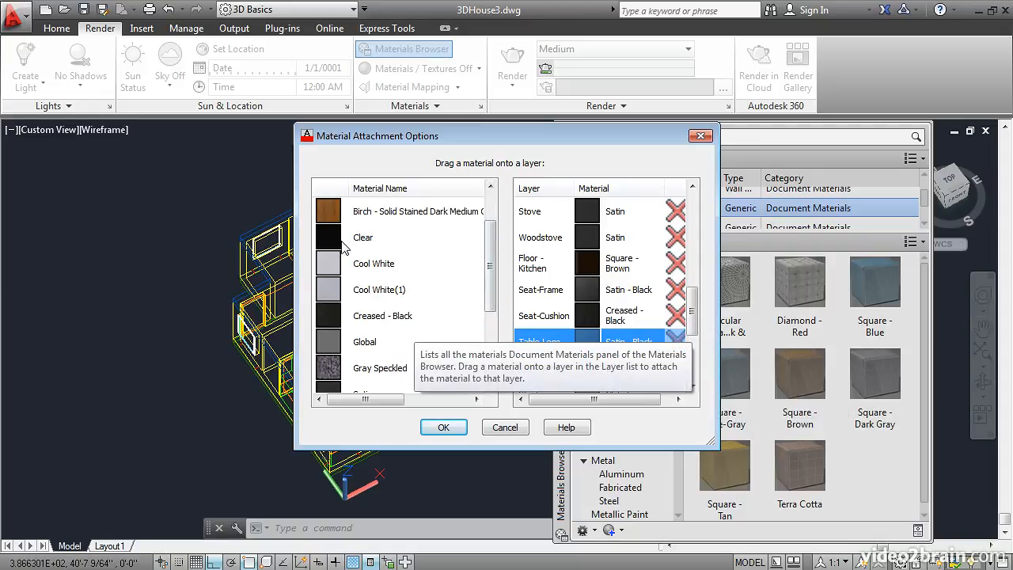
{"action": "left_click_drag", "start_coordinate": [333, 242], "coordinate": [586, 368]}
Attach the solid stained birch to the Stool layer and Cool White to the Downlight layer.
{"action": "left_click_drag", "start_coordinate": [691, 311], "coordinate": [699, 339]}
{"action": "left_click_drag", "start_coordinate": [327, 212], "coordinate": [584, 236]}
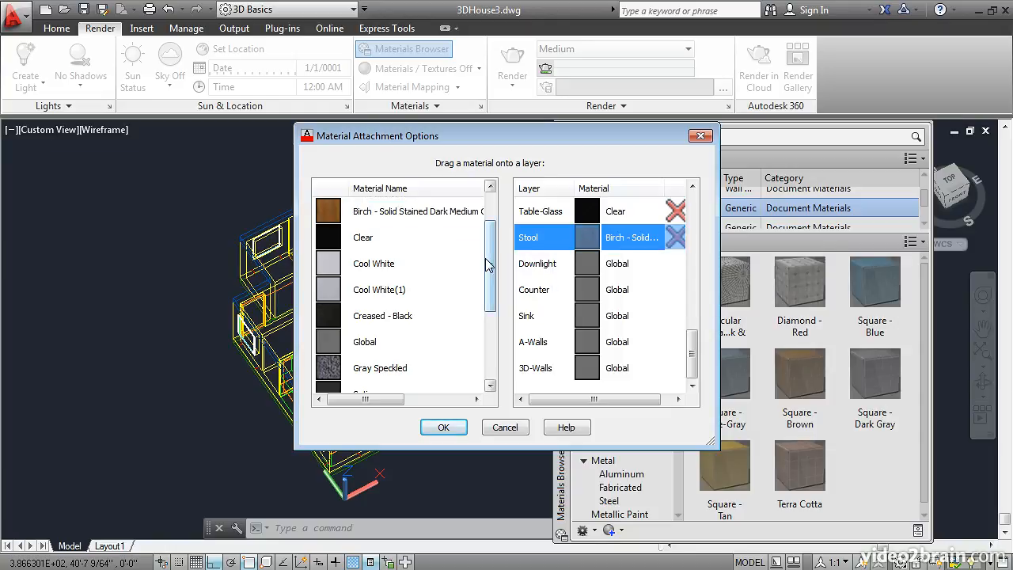
{"action": "left_click_drag", "start_coordinate": [328, 263], "coordinate": [587, 269]}
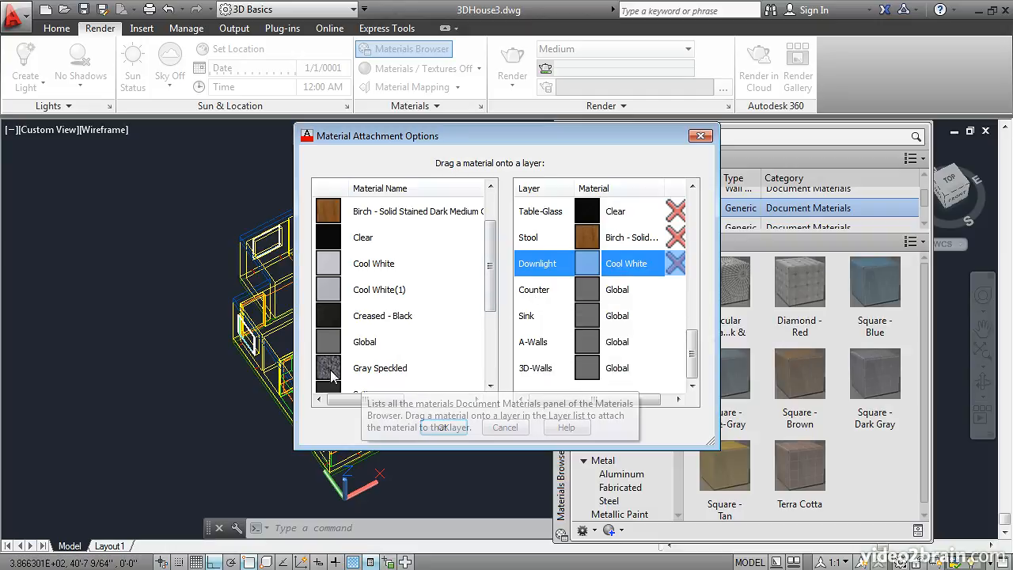
Attach Gray Speckled to the Counter layer and Satin - Black to the Sink layer.
{"action": "left_click_drag", "start_coordinate": [378, 368], "coordinate": [586, 291]}
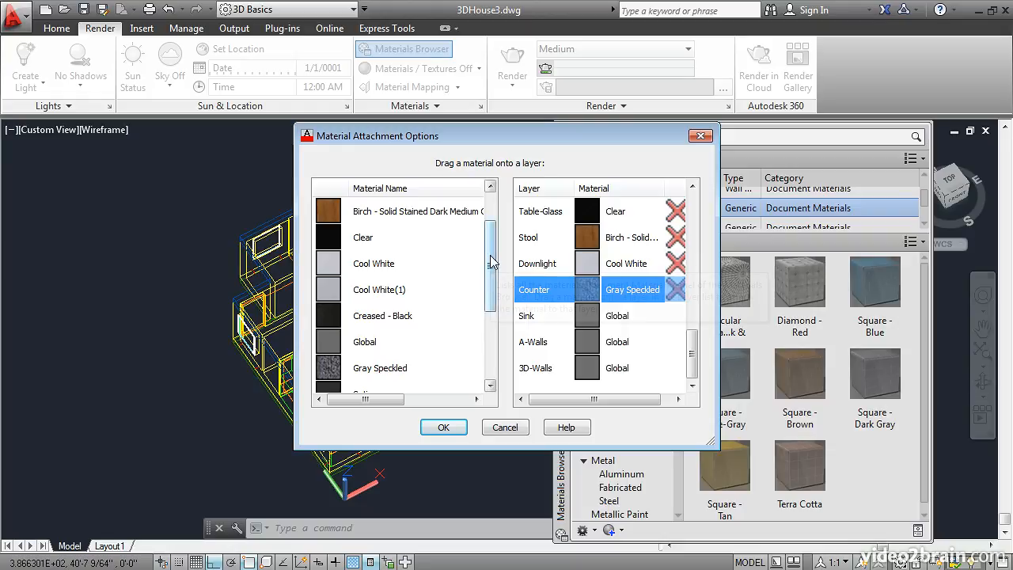
{"action": "scroll", "coordinate": [490, 281], "scroll_direction": "down", "scroll_amount": 1}
{"action": "scroll", "coordinate": [490, 281], "scroll_direction": "down", "scroll_amount": 2}
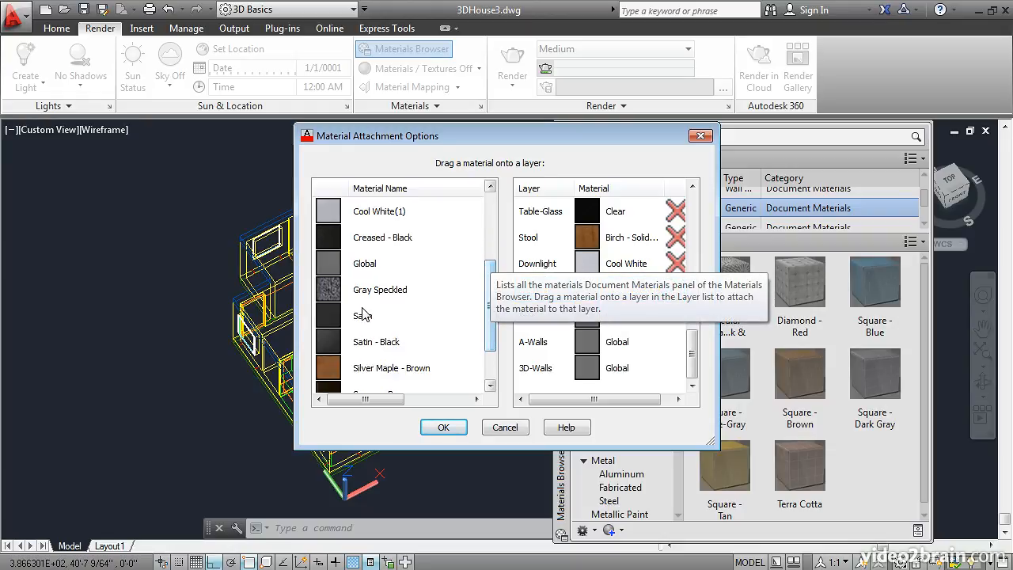
{"action": "left_click_drag", "start_coordinate": [331, 342], "coordinate": [586, 316]}
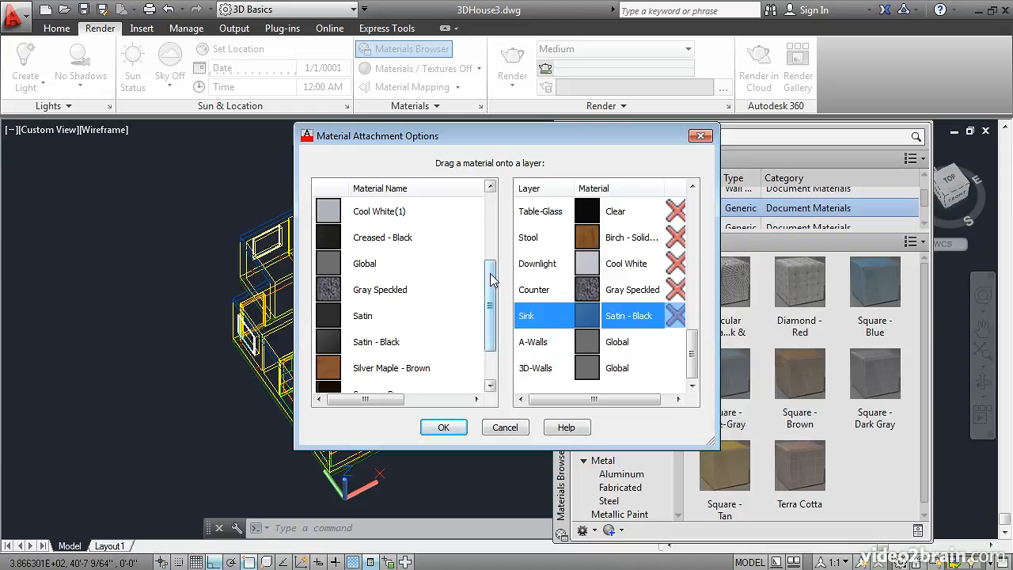
Attach Beige to the 3D-Walls layer, accept the attachments and close the Materials Browser.
{"action": "scroll", "coordinate": [491, 284], "scroll_direction": "up", "scroll_amount": 3}
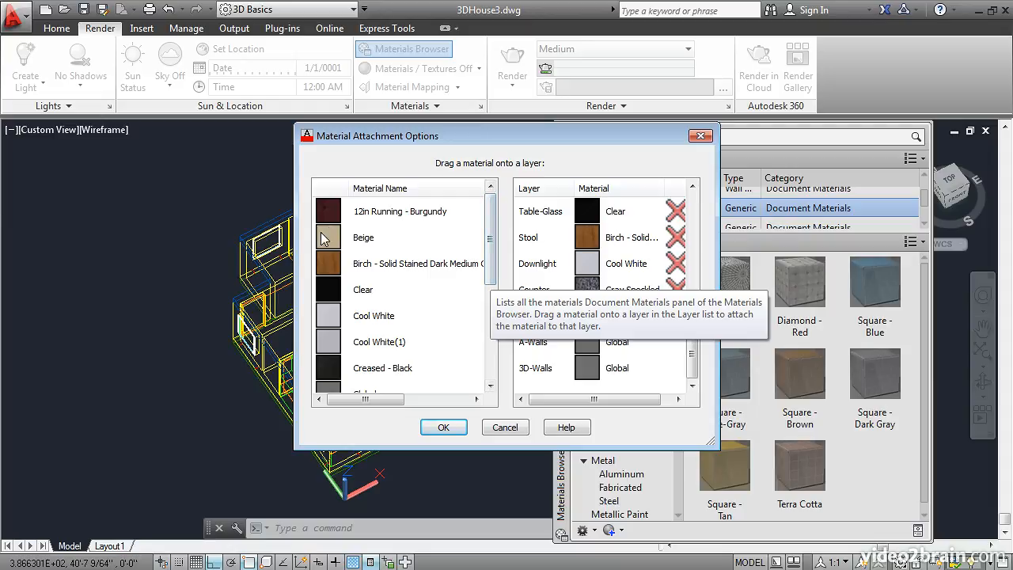
{"action": "left_click_drag", "start_coordinate": [324, 240], "coordinate": [553, 368]}
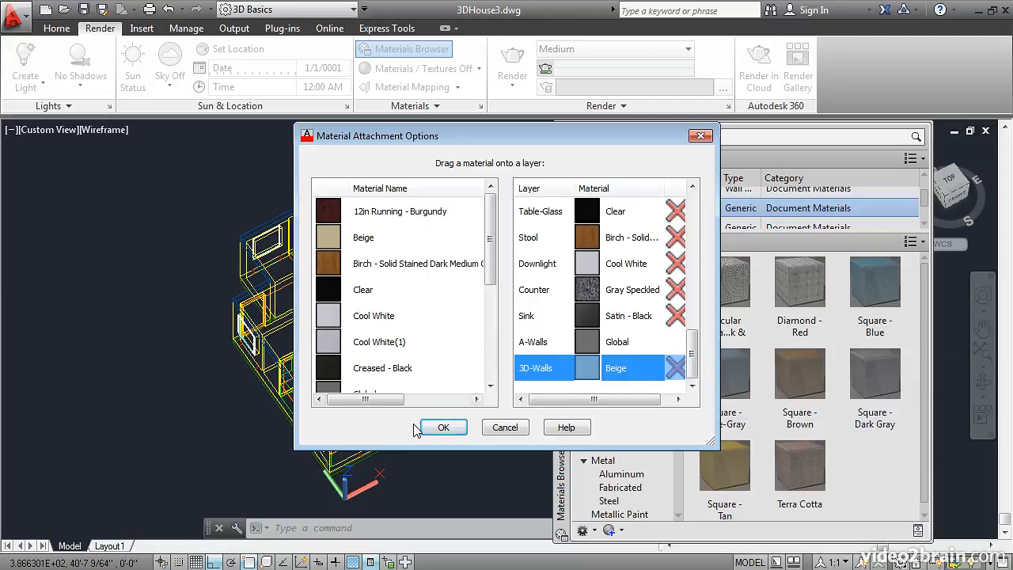
{"action": "left_click", "coordinate": [444, 428]}
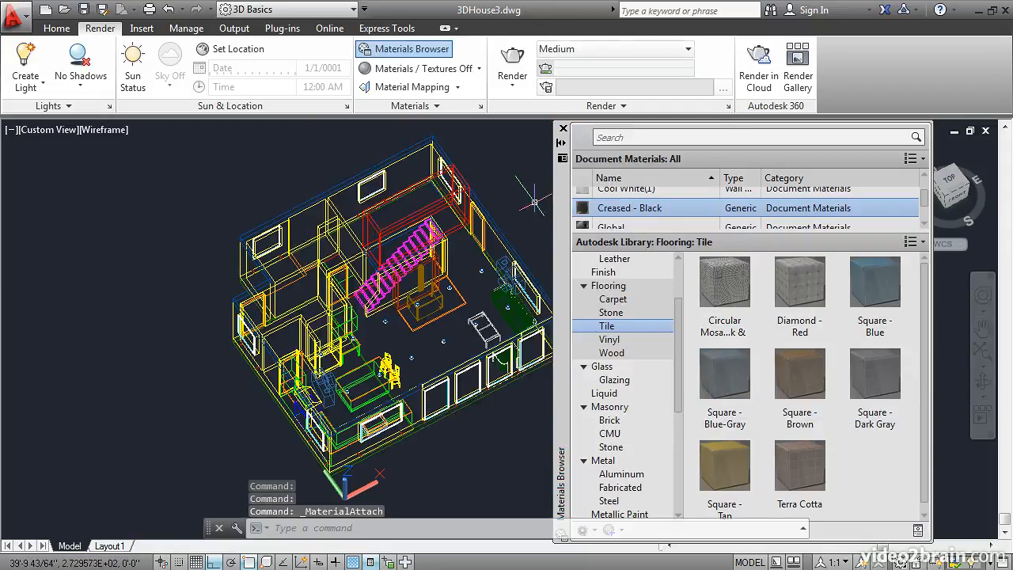
{"action": "left_click", "coordinate": [562, 128]}
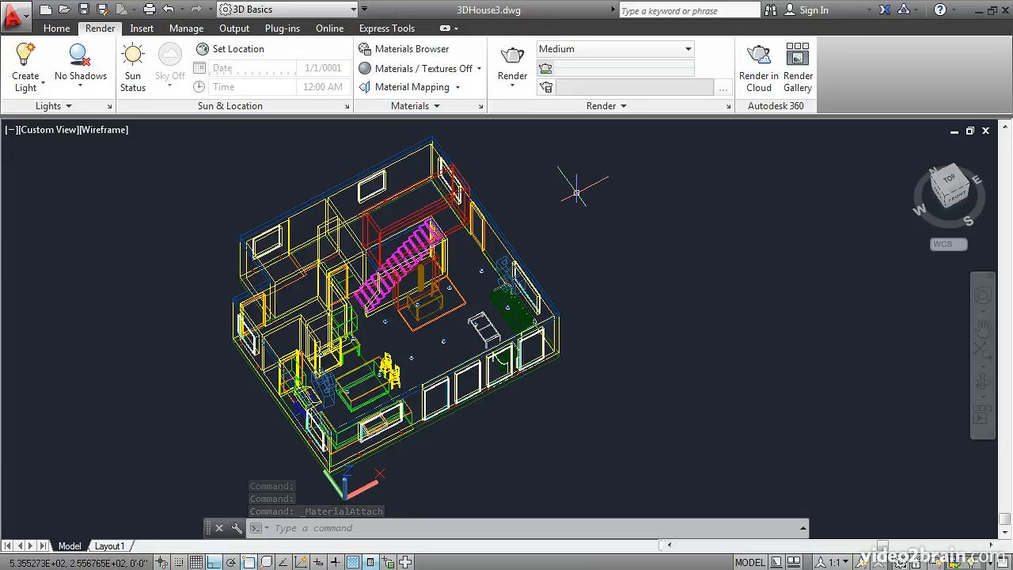
Restore the saved model view View from Kitchen and set its visual style to Realistic.
{"action": "type", "text": "v"}
{"action": "key", "text": "Return"}
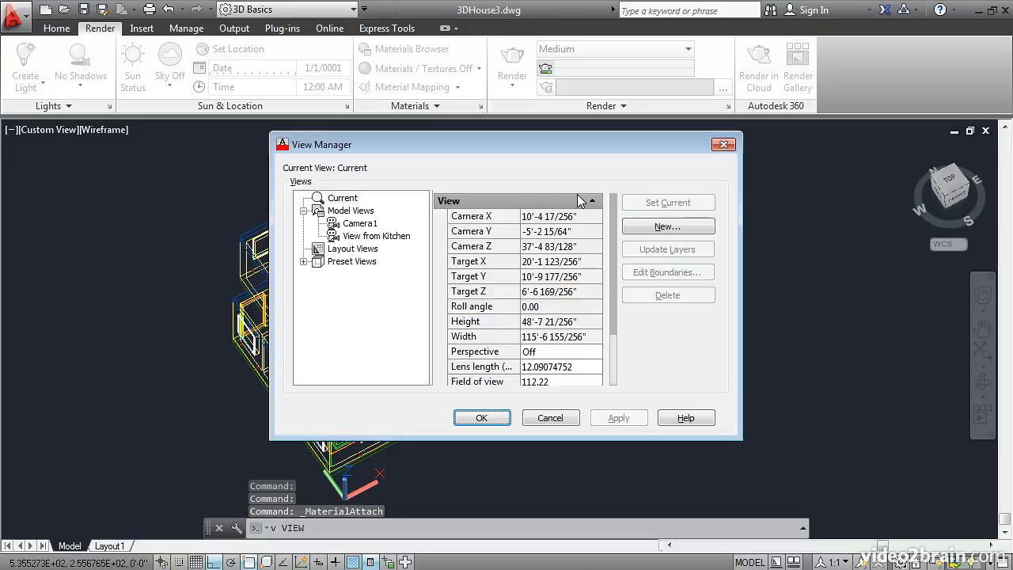
{"action": "left_click", "coordinate": [387, 235]}
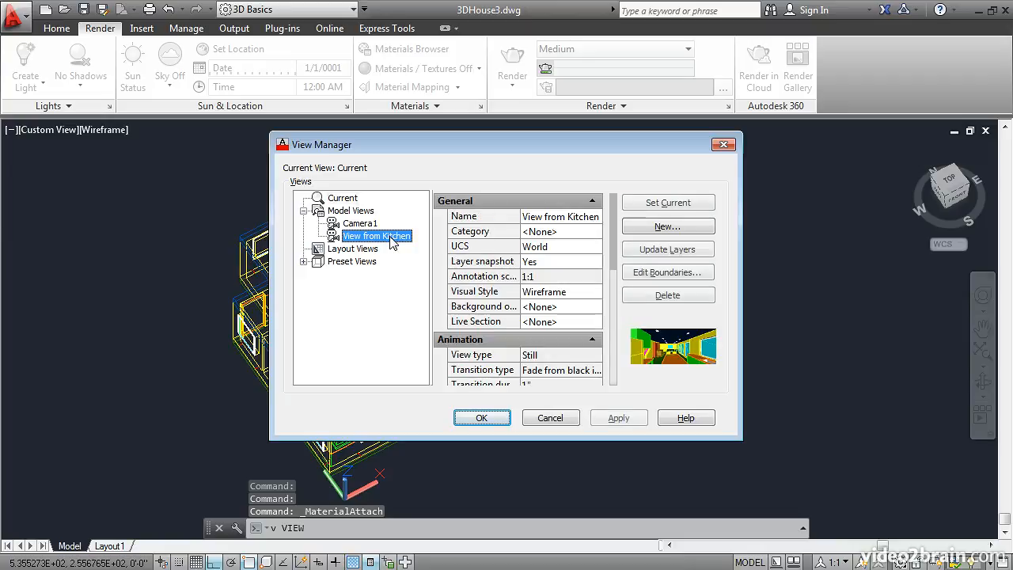
{"action": "left_click", "coordinate": [467, 418]}
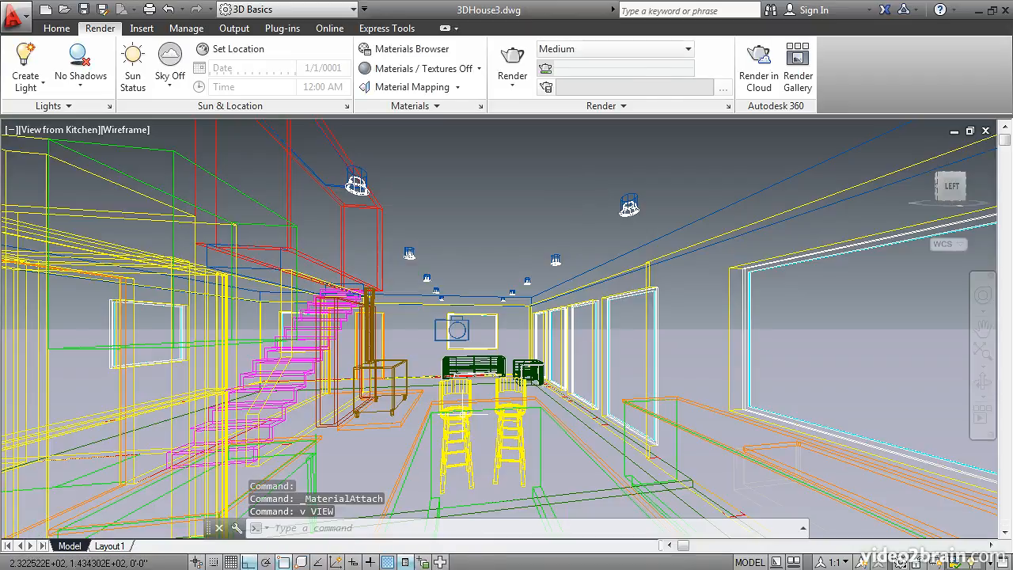
{"action": "left_click", "coordinate": [119, 132]}
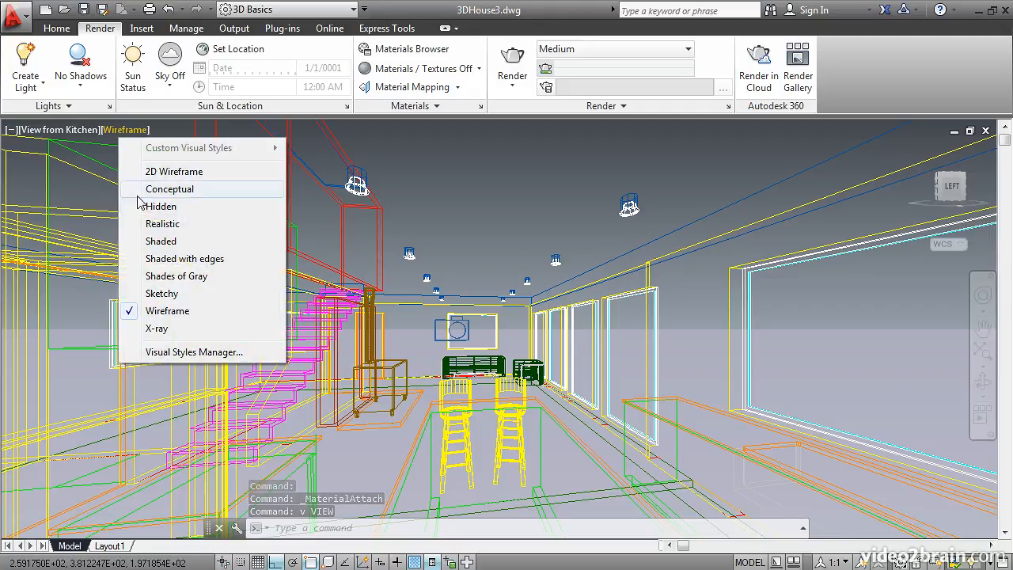
{"action": "left_click", "coordinate": [150, 225]}
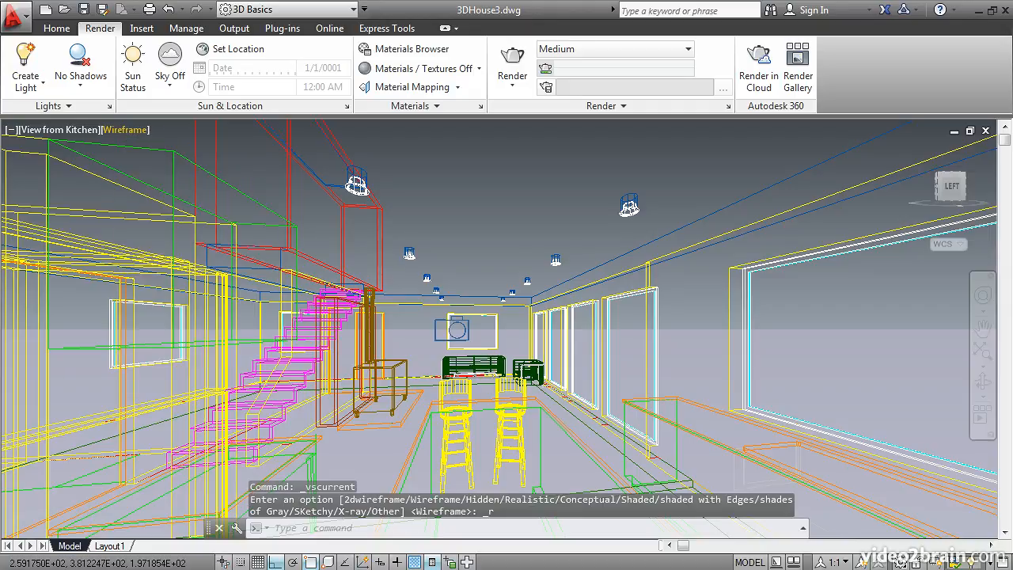